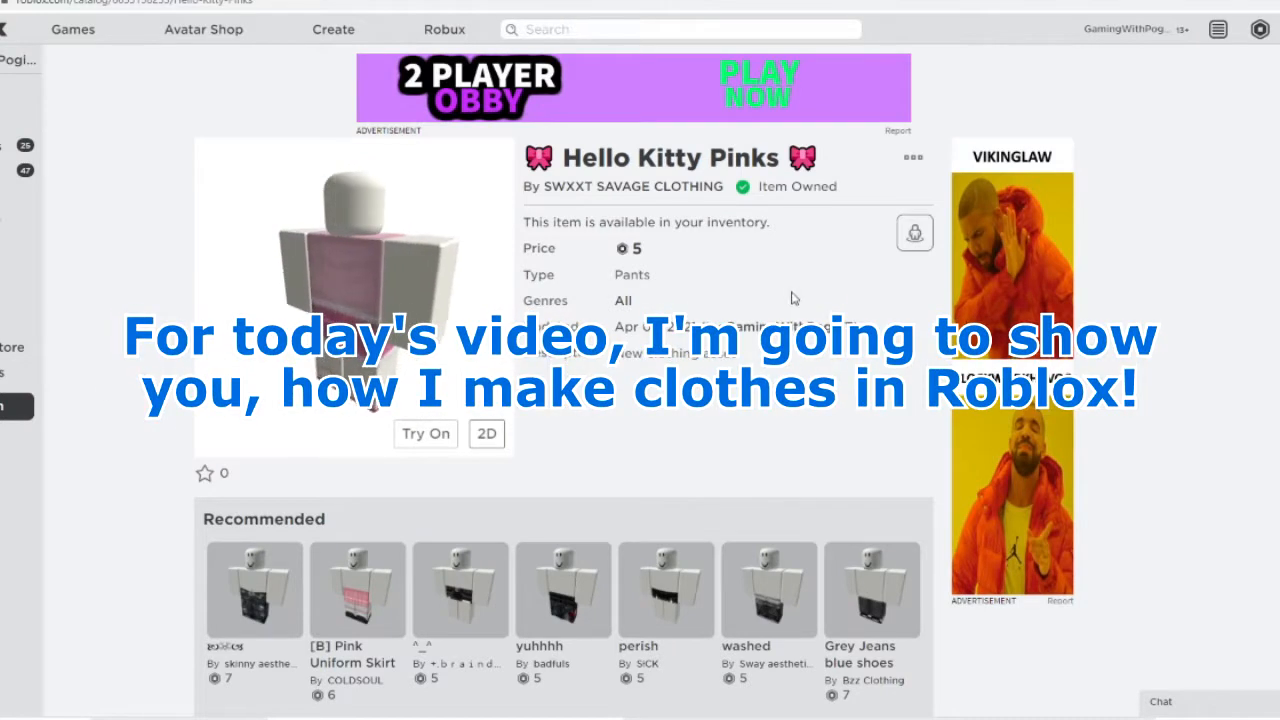
# Step: Look over the Hello Kitty Pinks catalog item and browse the GamingWithPogi YouTube channel page
pyautogui.click(696, 200)
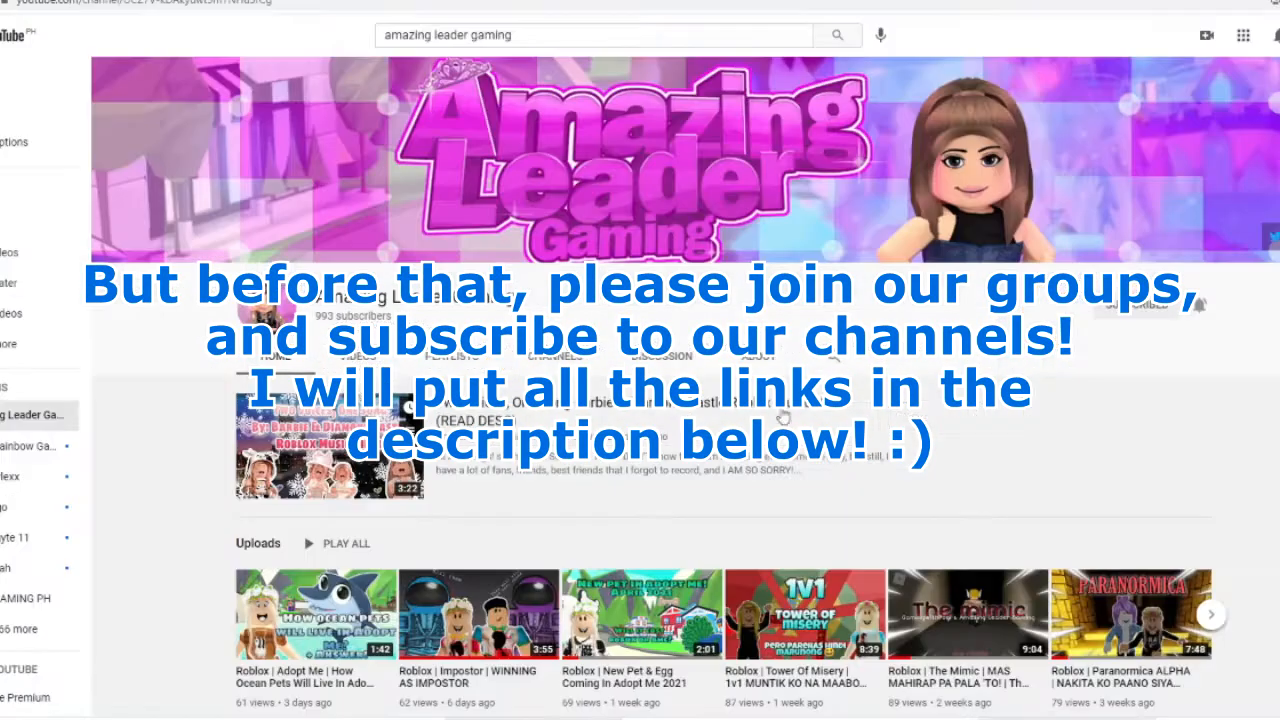
pyautogui.scroll(-5, 800, 482)
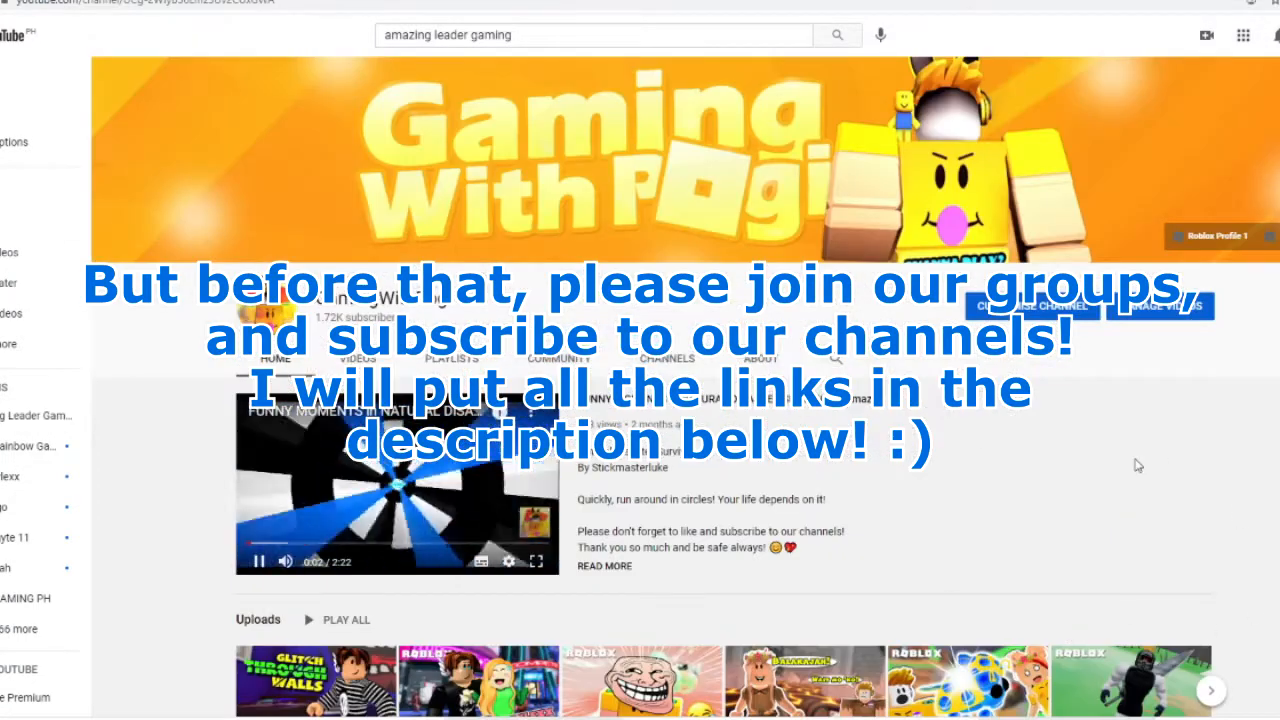
pyautogui.scroll(-5, 1136, 465)
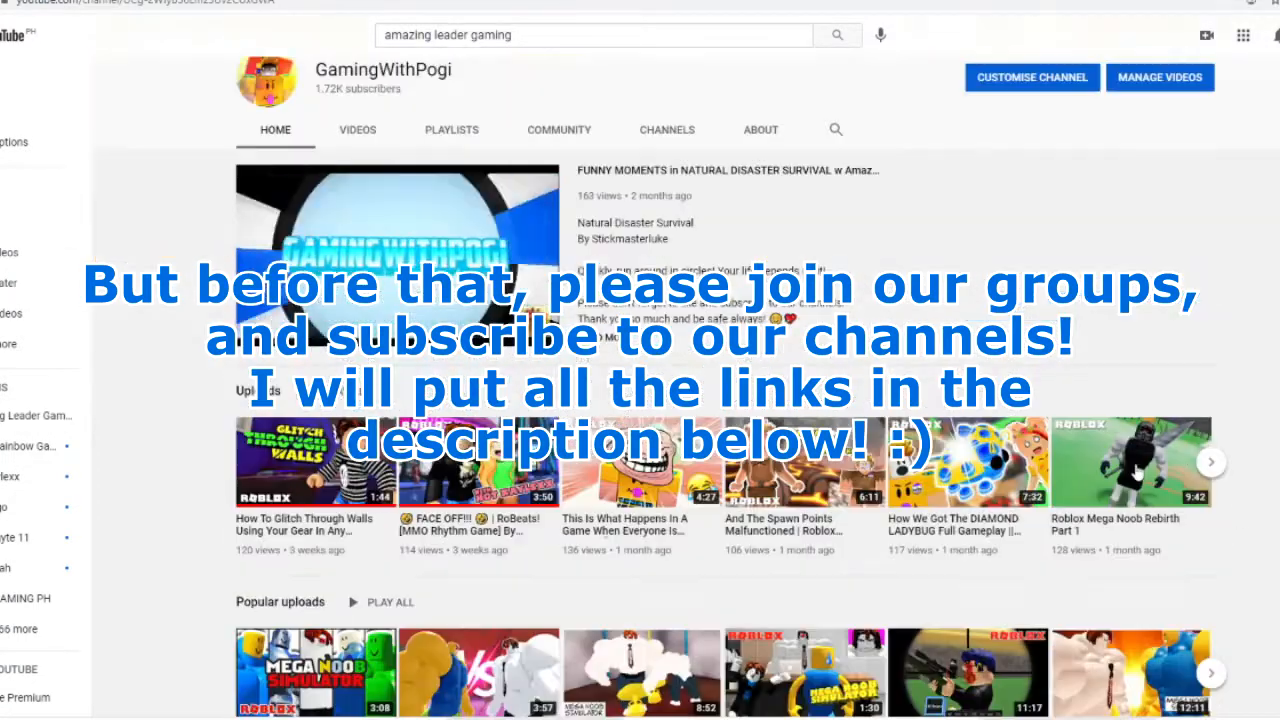
pyautogui.scroll(-5, 1136, 473)
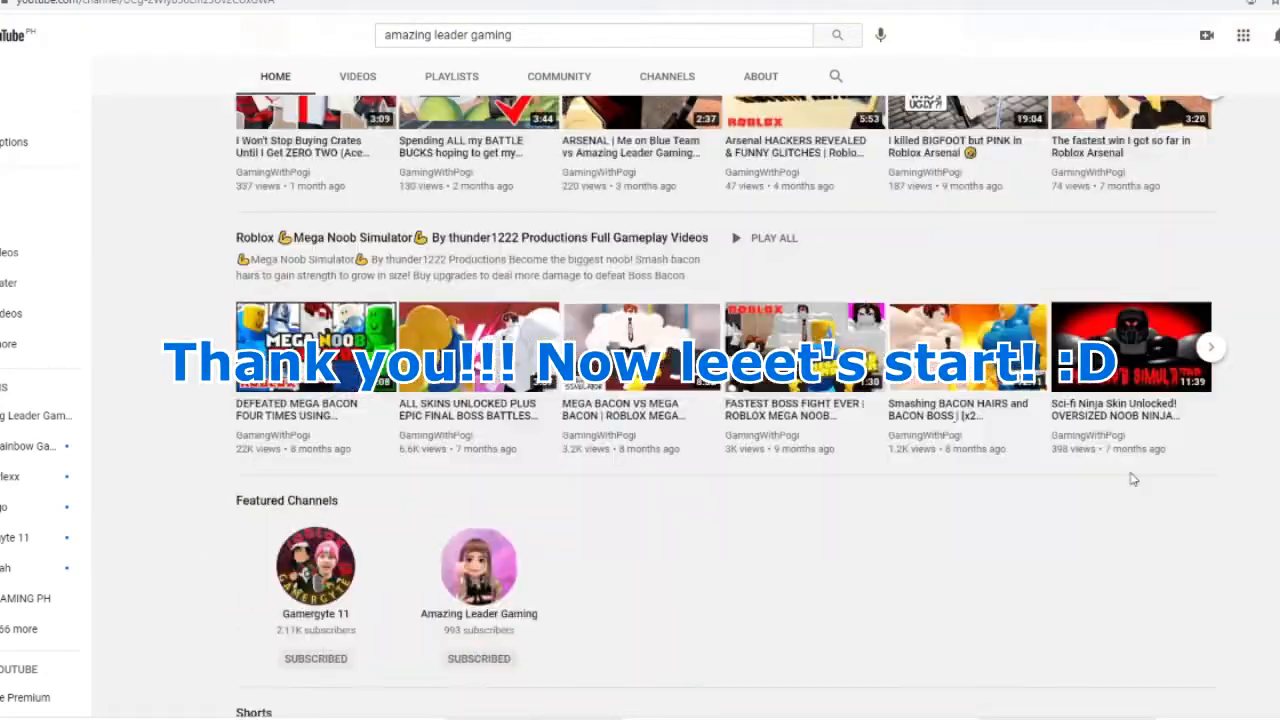
pyautogui.scroll(10, 1133, 480)
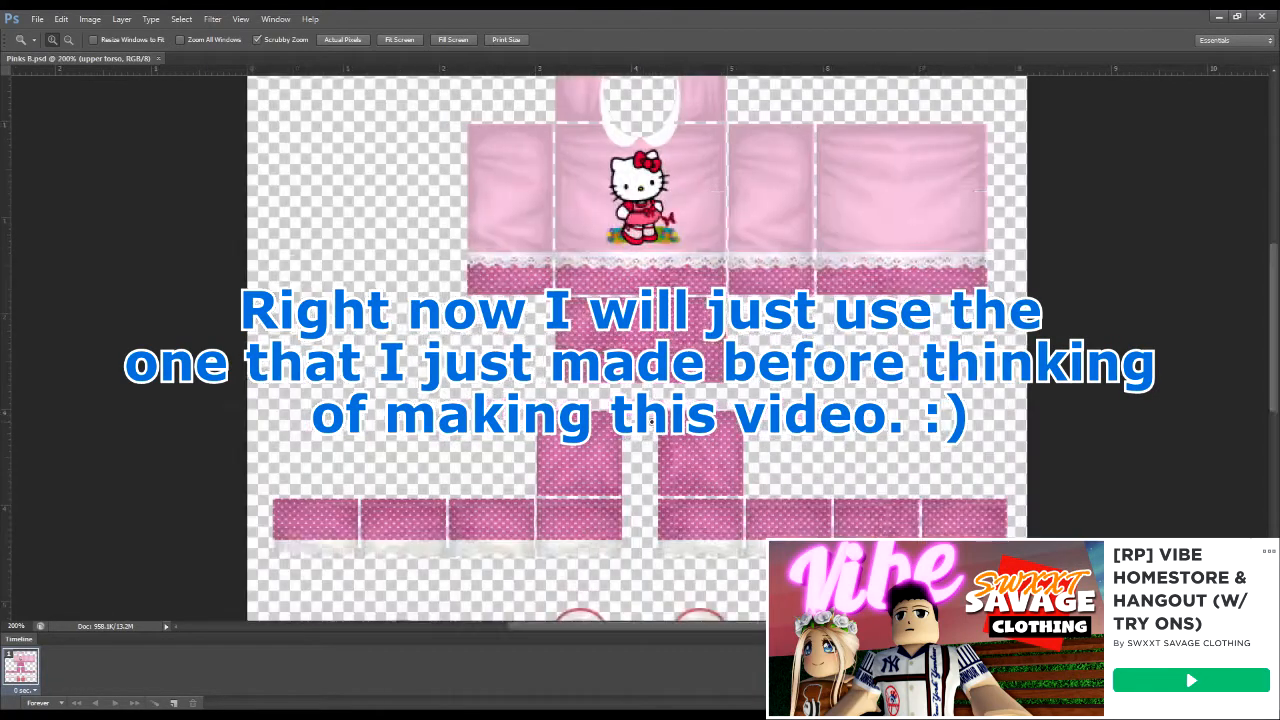
# Step: Switch to Photoshop, look over the Pinks B.psd template and open Shades Of Pink.png as a colour reference
pyautogui.click(538, 300)
pyautogui.scroll(-1, 656, 490)
pyautogui.keyDown('alt'); pyautogui.click(730, 524); pyautogui.keyUp('alt')
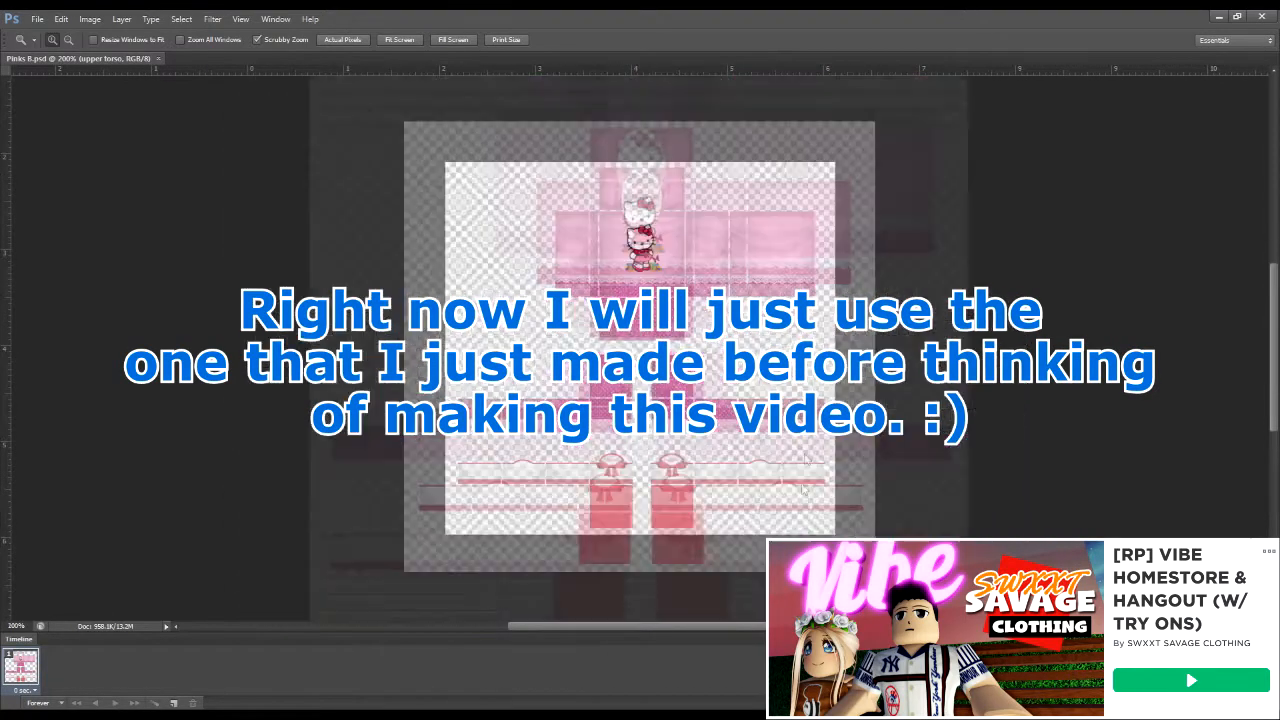
pyautogui.click(688, 192)
pyautogui.scroll(1, 794, 438)
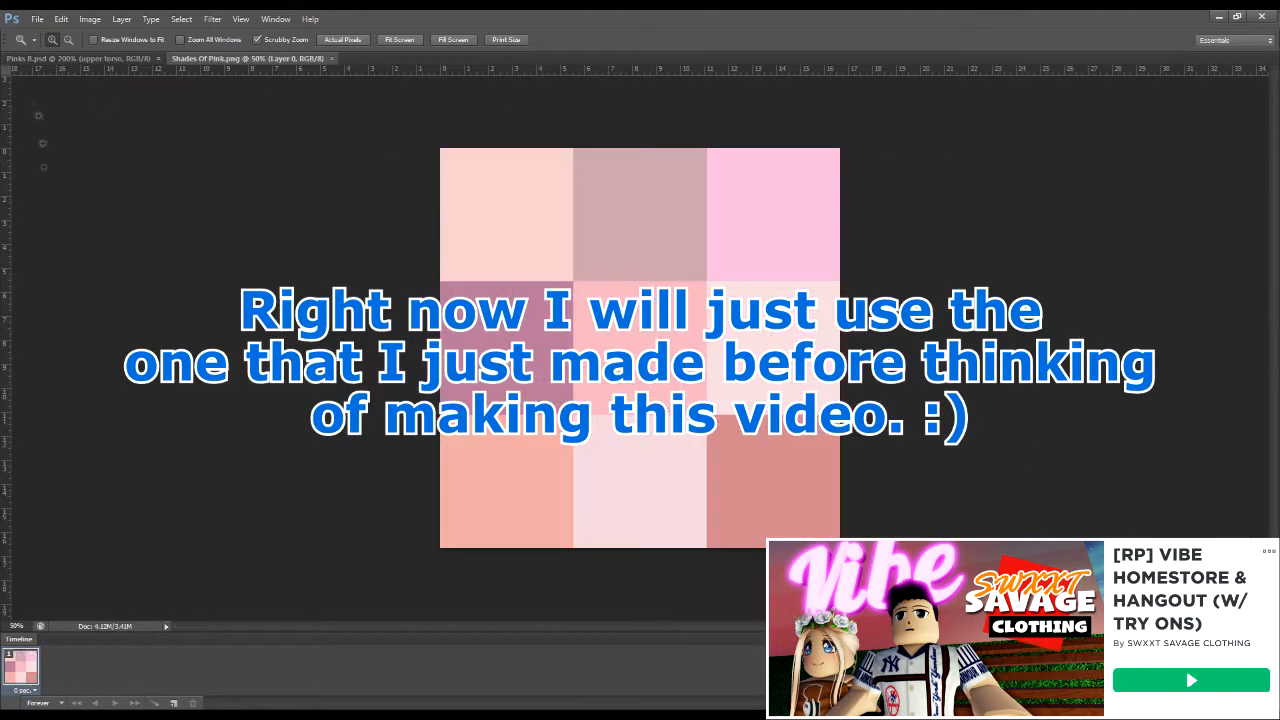
pyautogui.press('i')
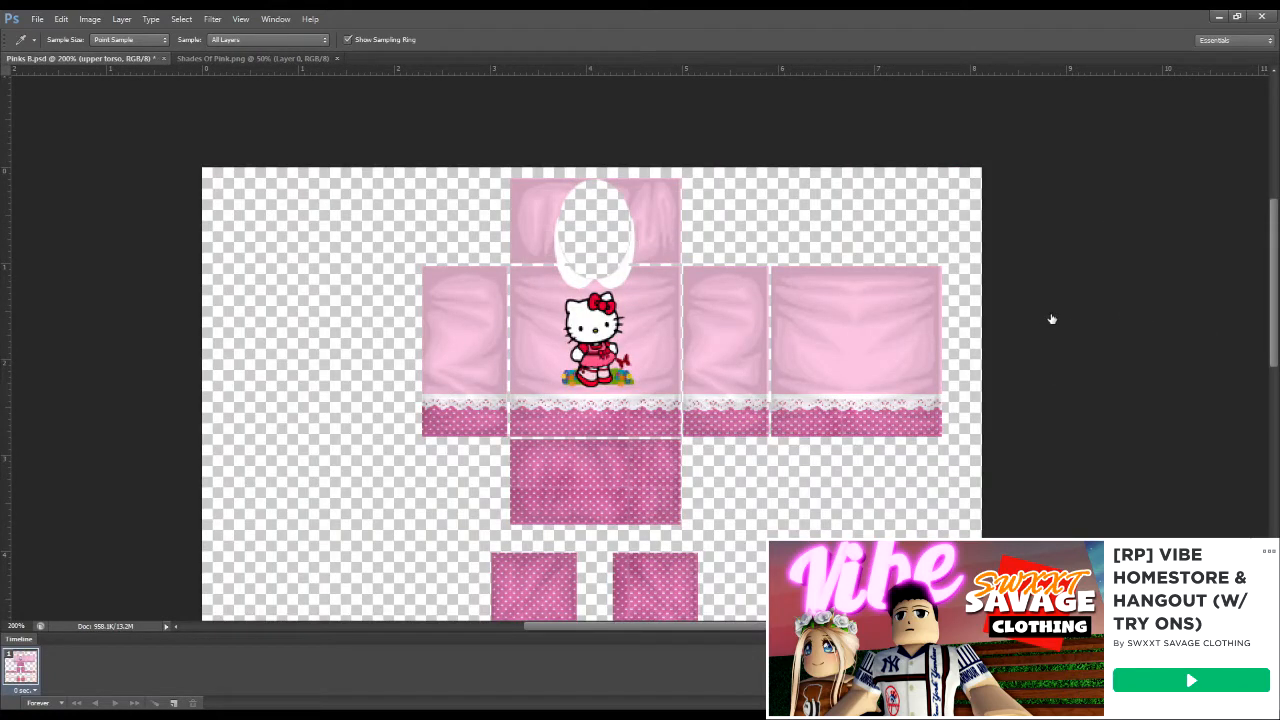
# Step: Recolour the upper torso piece in Pinks B.psd with the dusty rose shade from the Shades Of Pink palette
pyautogui.click(1011, 528)
pyautogui.click(118, 505)
pyautogui.click(118, 505)
pyautogui.press('Return')
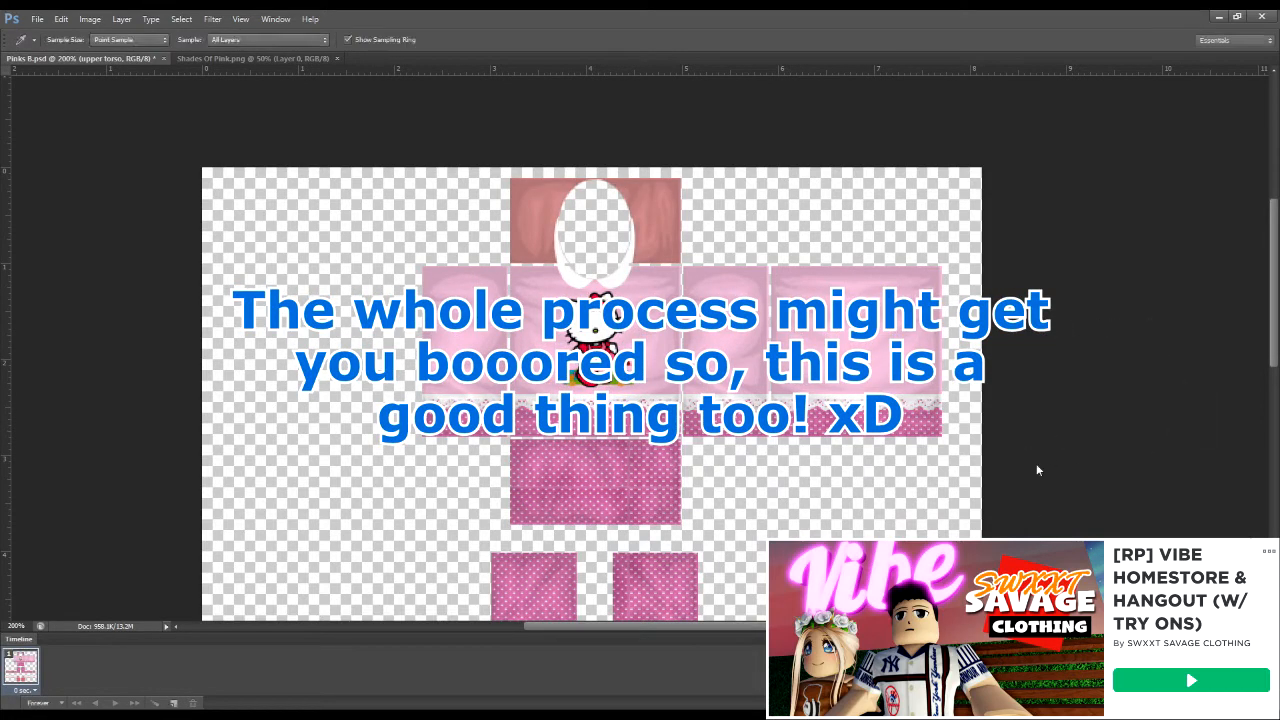
# Step: Apply the same dusty rose colour to the remaining front, side and back torso pieces
pyautogui.click(1088, 369)
pyautogui.keyDown('shift'); pyautogui.click(1091, 393); pyautogui.keyUp('shift')
pyautogui.rightClick(1091, 393)
pyautogui.click(1023, 486)
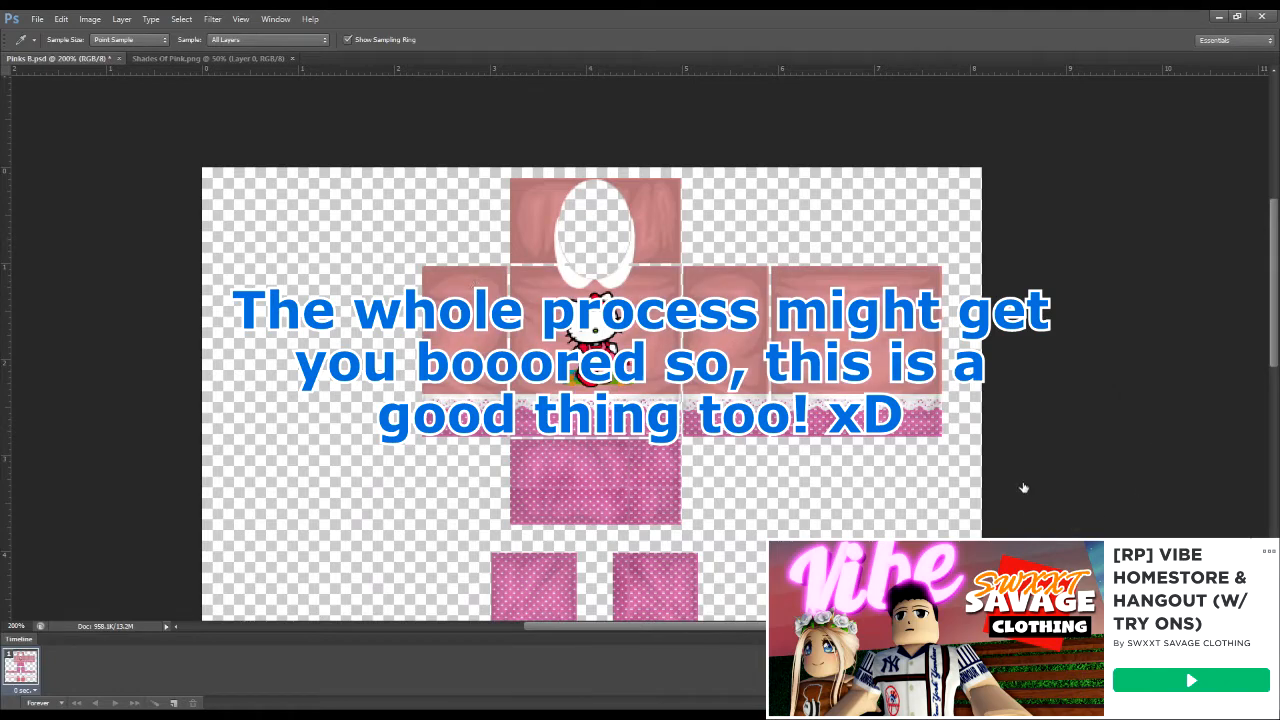
pyautogui.click(13, 373)
pyautogui.keyDown('alt'); pyautogui.click(729, 380); pyautogui.keyUp('alt')
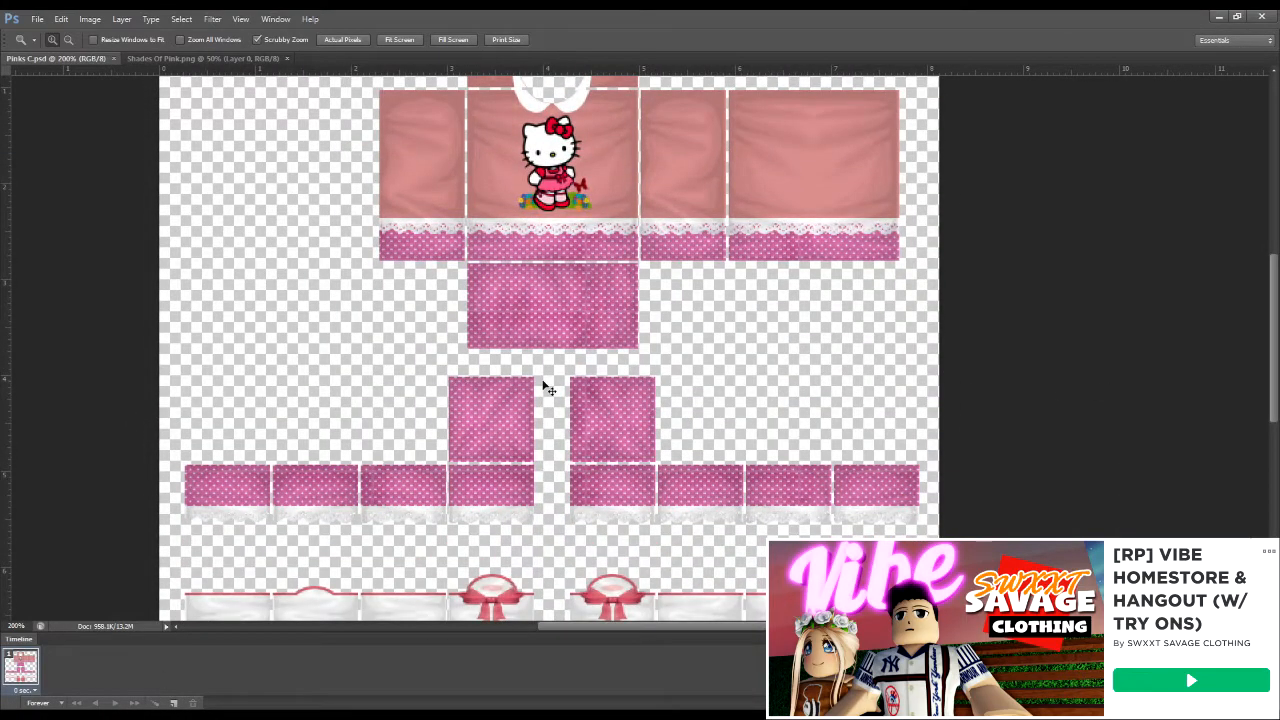
# Step: Paste the pink doodle pattern into Pinks C.psd, scale it to 20% and move it over the shorts area
pyautogui.hotkey('ctrl', 'v')
pyautogui.hotkey('ctrl', 't')
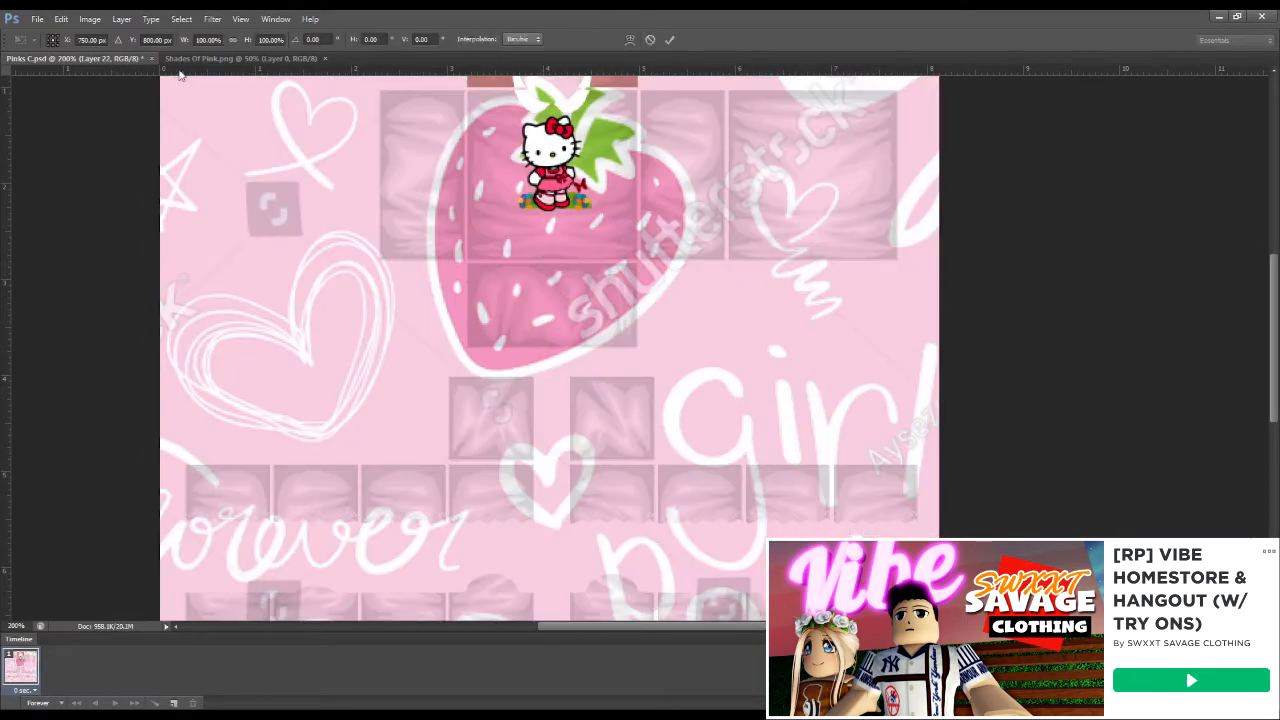
pyautogui.click(207, 39)
pyautogui.write('20')
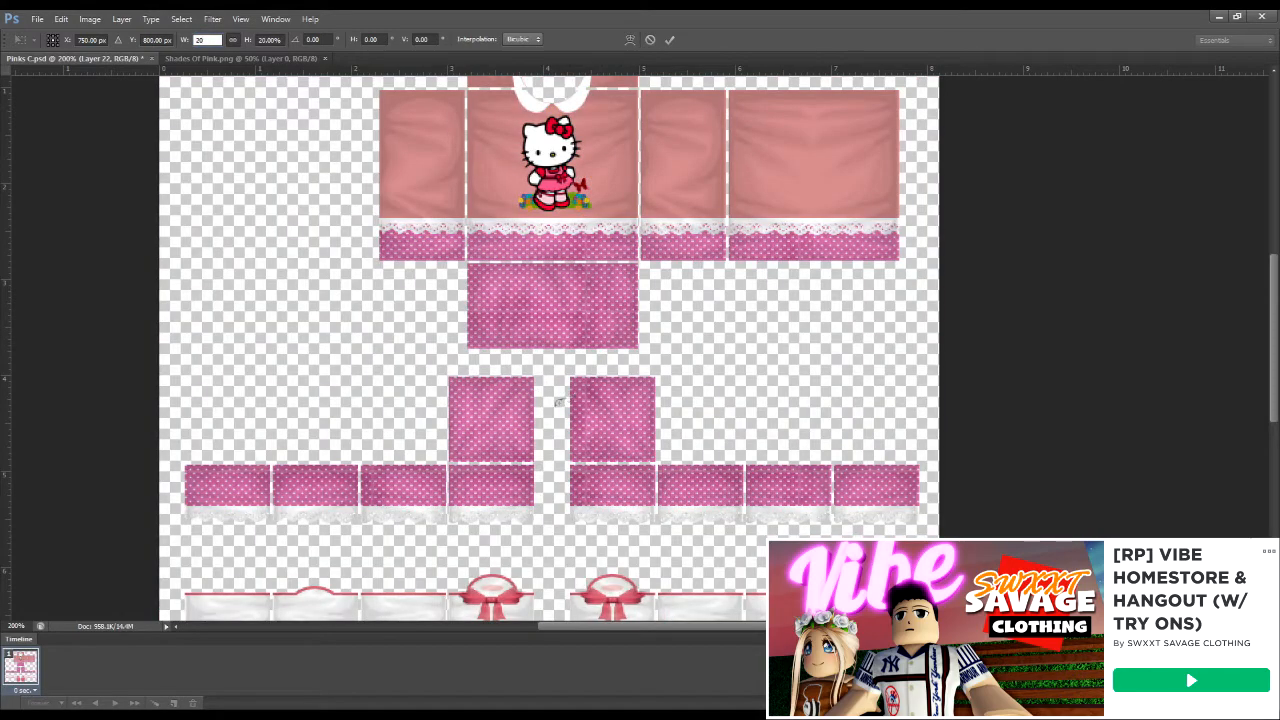
pyautogui.scroll(-6, 816, 396)
pyautogui.moveTo(844, 604); pyautogui.dragTo(652, 362)
pyautogui.scroll(5, 652, 362)
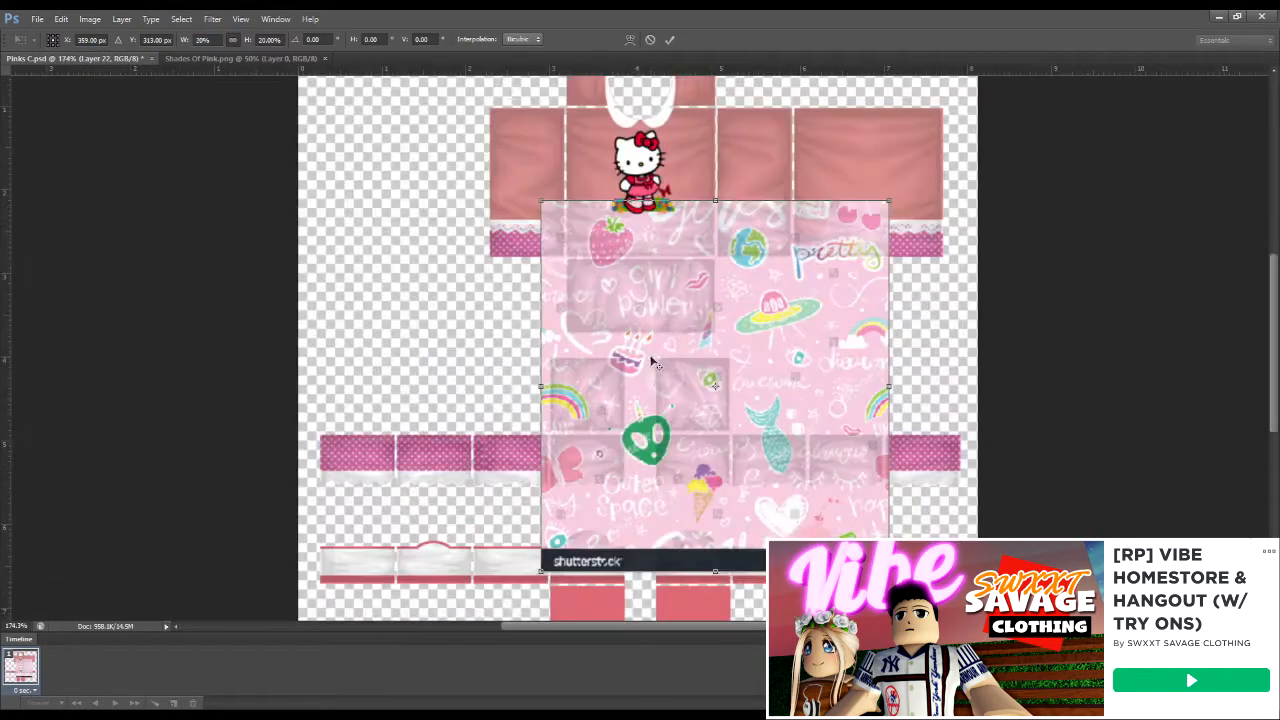
# Step: Set the pattern's scale to 9% and place it over the piece below the torso
pyautogui.doubleClick(206, 40)
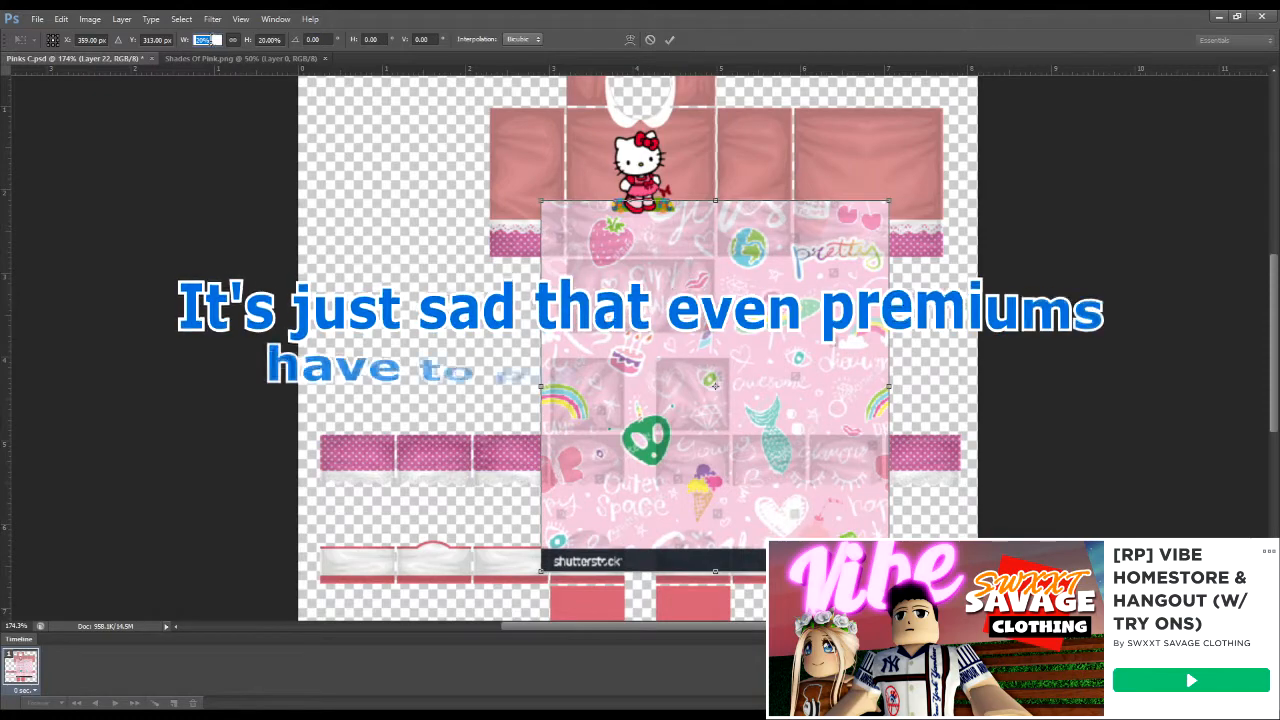
pyautogui.write('9')
pyautogui.moveTo(715, 390); pyautogui.dragTo(645, 352)
pyautogui.moveTo(625, 418); pyautogui.dragTo(602, 398)
pyautogui.scroll(2, 602, 398)
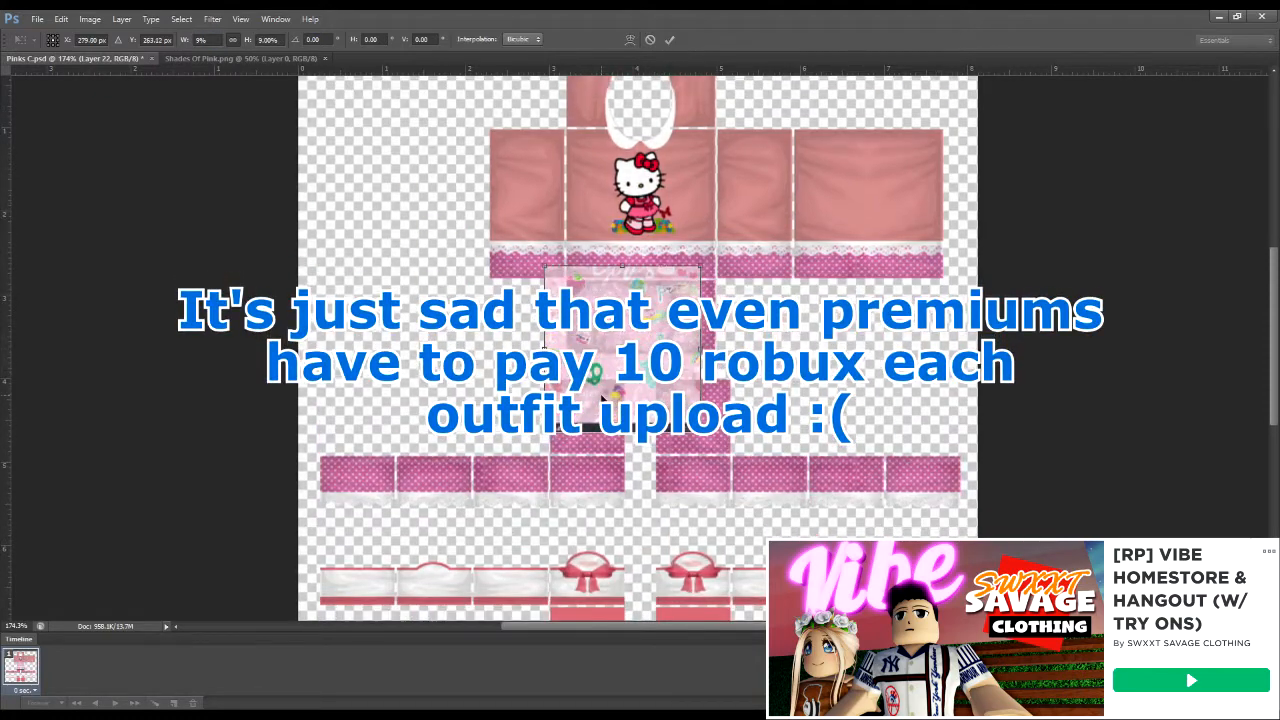
pyautogui.press('Return')
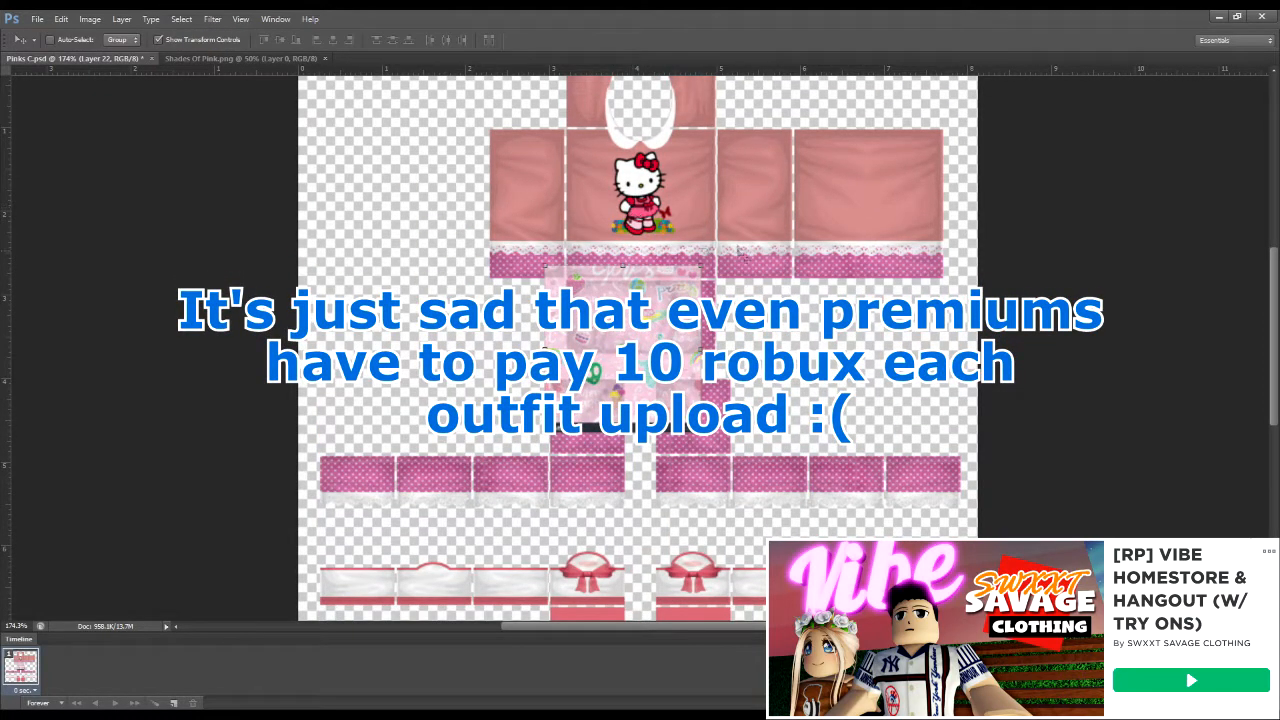
# Step: Remove the scaled pattern from Pinks C.psd and paste it into Textures.psd
pyautogui.press('Delete')
pyautogui.click(39, 21)
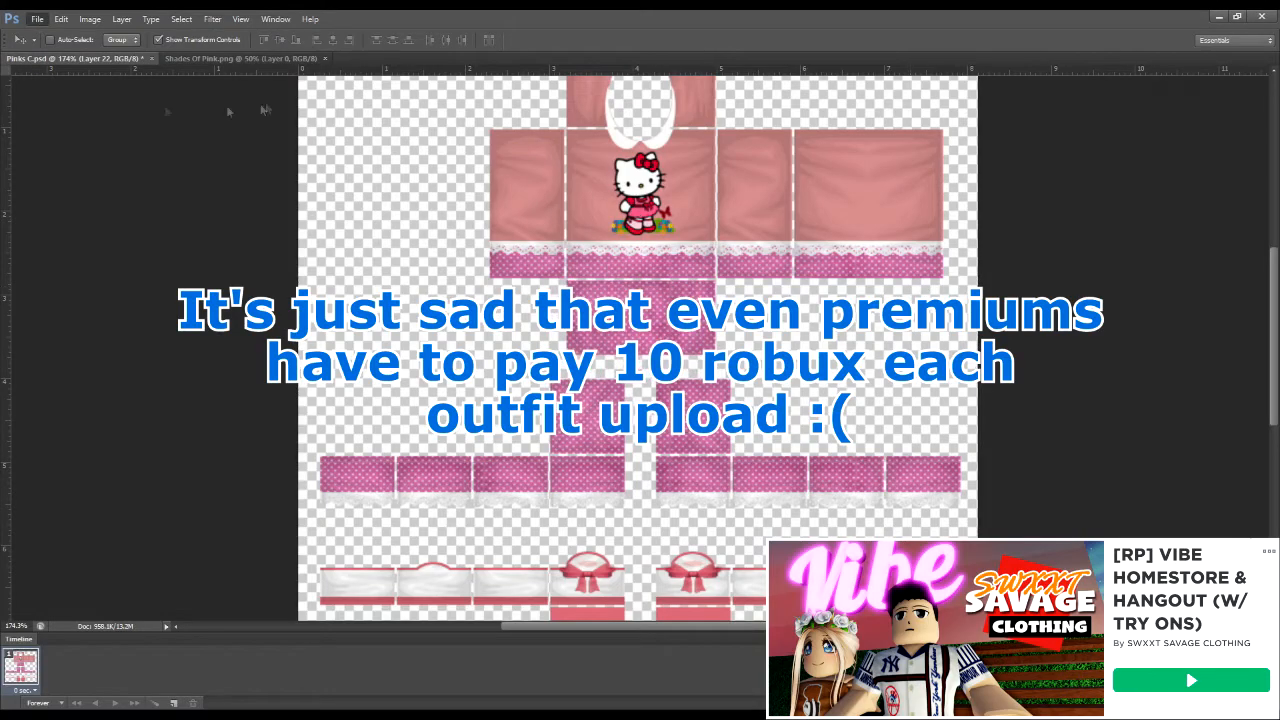
pyautogui.click(306, 207)
pyautogui.click(8, 416)
pyautogui.click(500, 349)
pyautogui.moveTo(503, 168); pyautogui.dragTo(531, 333)
pyautogui.hotkey('ctrl', 'v')
pyautogui.click(574, 390)
pyautogui.click(1027, 170)
pyautogui.click(1024, 198)
# Step: Delete the dark watermark strip along the pattern's lower edge and move the tile to the canvas's upper-left corner
pyautogui.click(20, 106)
pyautogui.moveTo(430, 543); pyautogui.dragTo(931, 486)
pyautogui.press('Delete')
pyautogui.hotkey('ctrl', 'd')
pyautogui.press('v')
pyautogui.moveTo(711, 352); pyautogui.dragTo(304, 286)
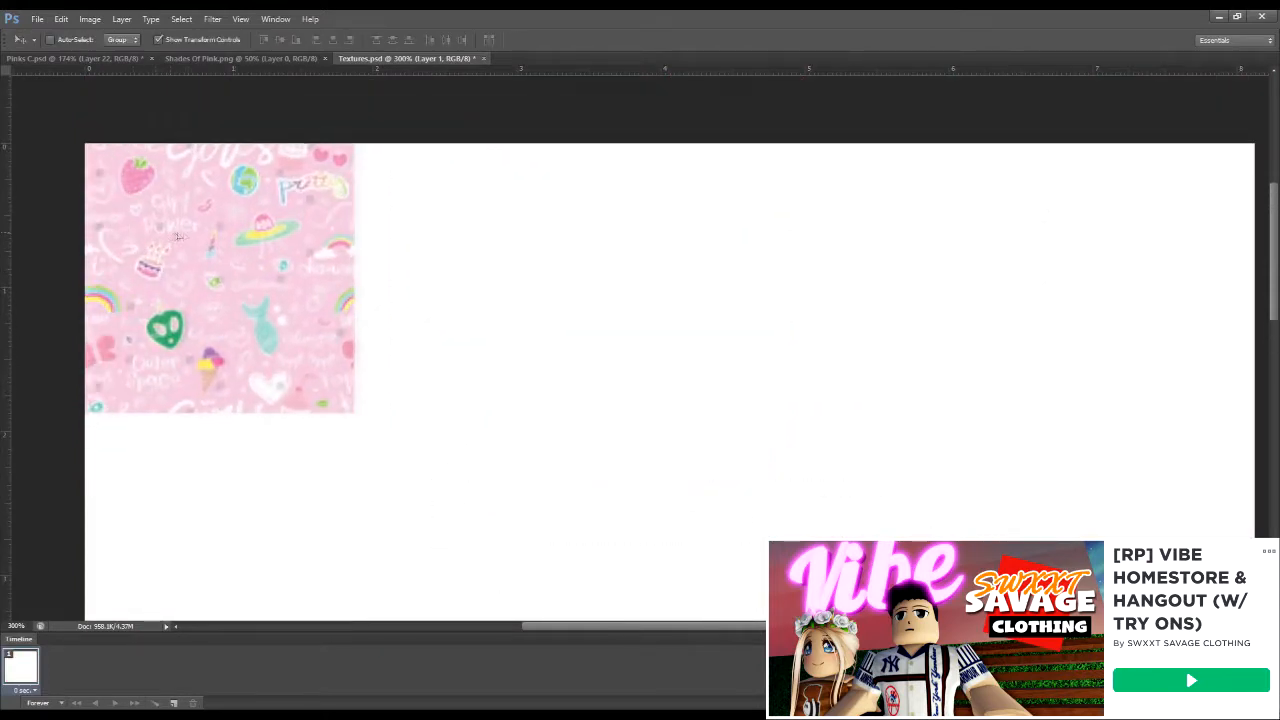
# Step: Trim the excess strip off the right edge of the pattern tile and clear the selection
pyautogui.press('m')
pyautogui.moveTo(537, 144); pyautogui.dragTo(353, 492)
pyautogui.press('Delete')
pyautogui.hotkey('ctrl', 'd')
pyautogui.scroll(-4, 395, 412)
pyautogui.scroll(5, 405, 400)
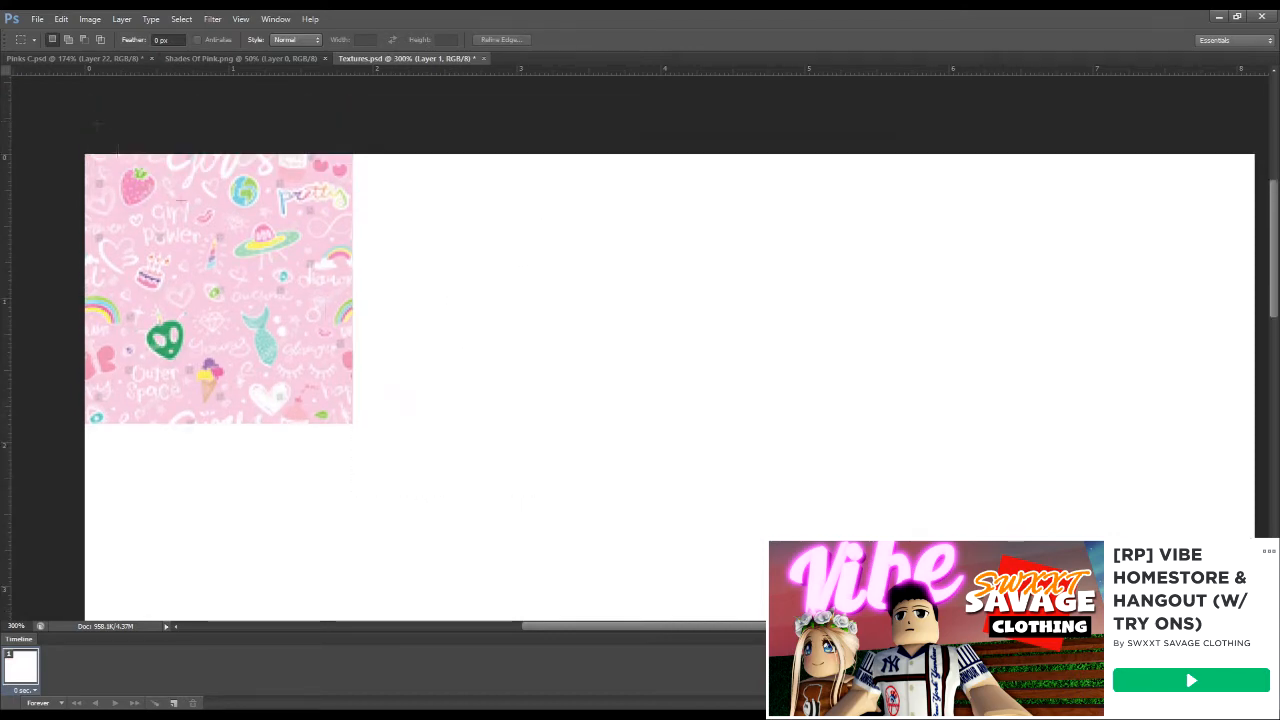
# Step: Duplicate the pattern tile and line up the copies in rows until they cover the whole Textures.psd canvas
pyautogui.hotkey('ctrl', 'j')
pyautogui.moveTo(282, 286); pyautogui.dragTo(551, 286)
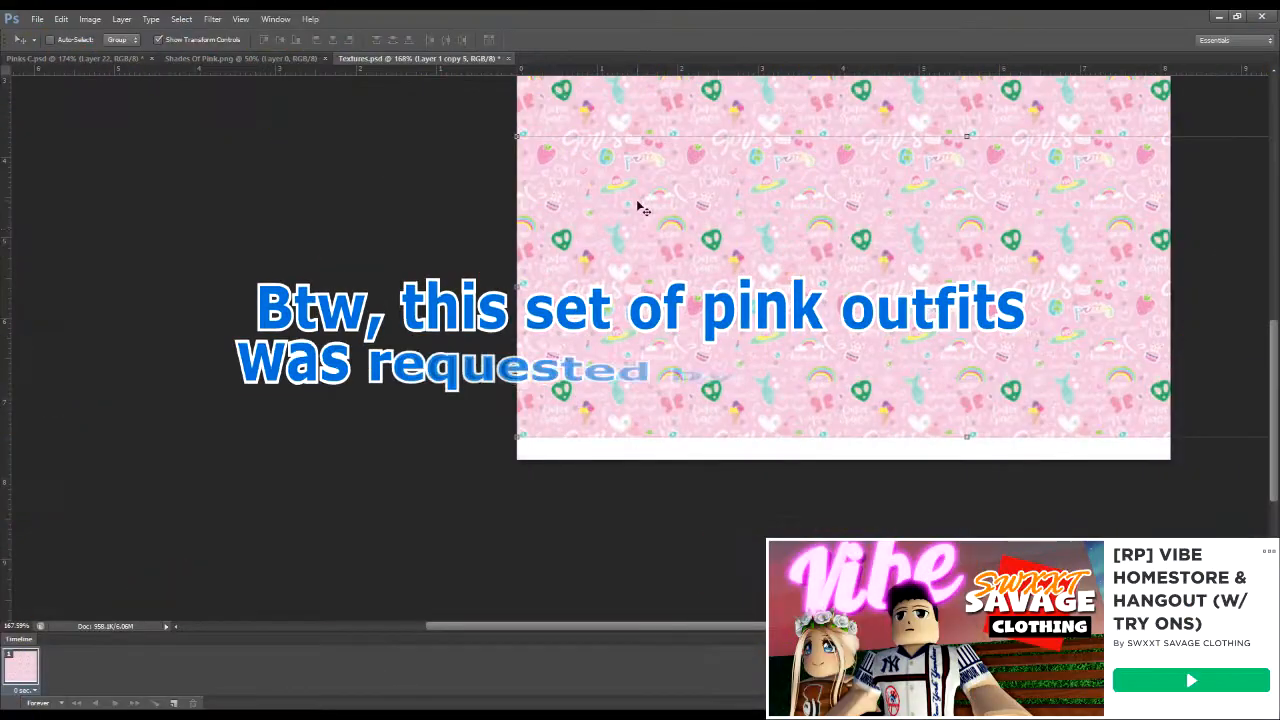
pyautogui.moveTo(600, 162); pyautogui.dragTo(600, 463)
pyautogui.press('z')
pyautogui.click(536, 439)
pyautogui.click(536, 439)
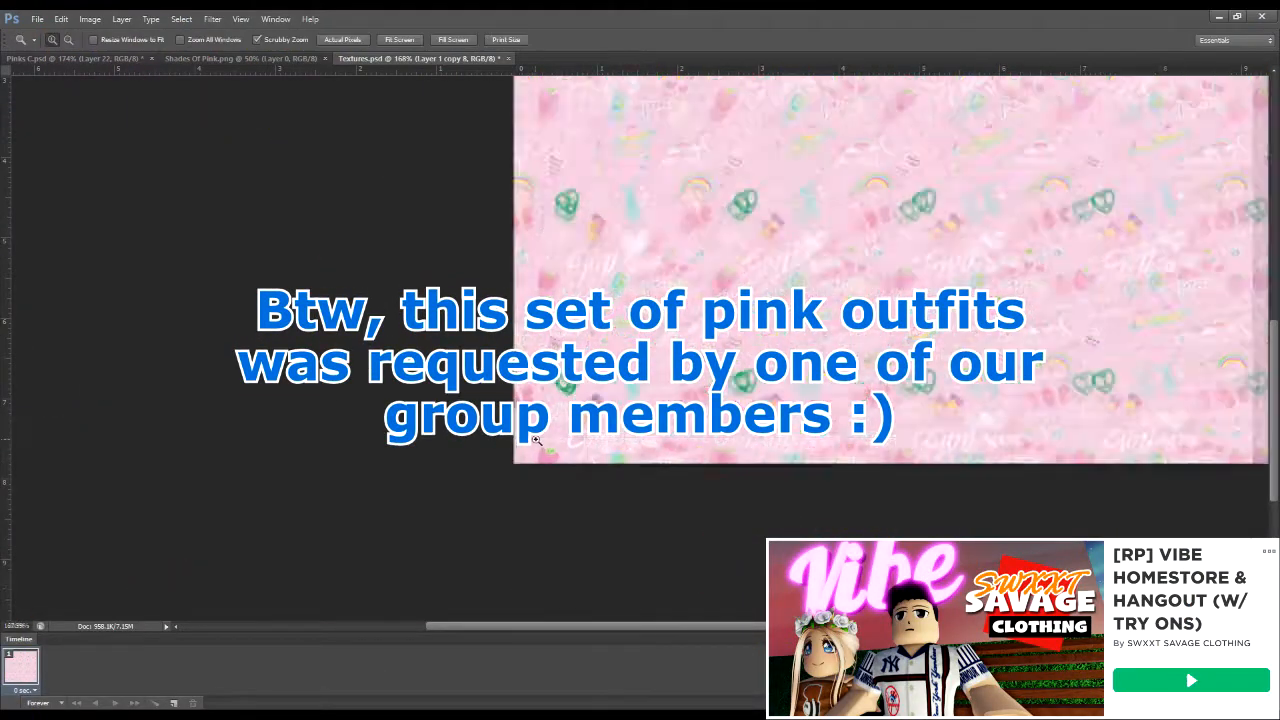
pyautogui.click(536, 439)
pyautogui.press('v')
pyautogui.click(20, 101)
pyautogui.click(11, 415)
pyautogui.moveTo(725, 340); pyautogui.dragTo(595, 340)
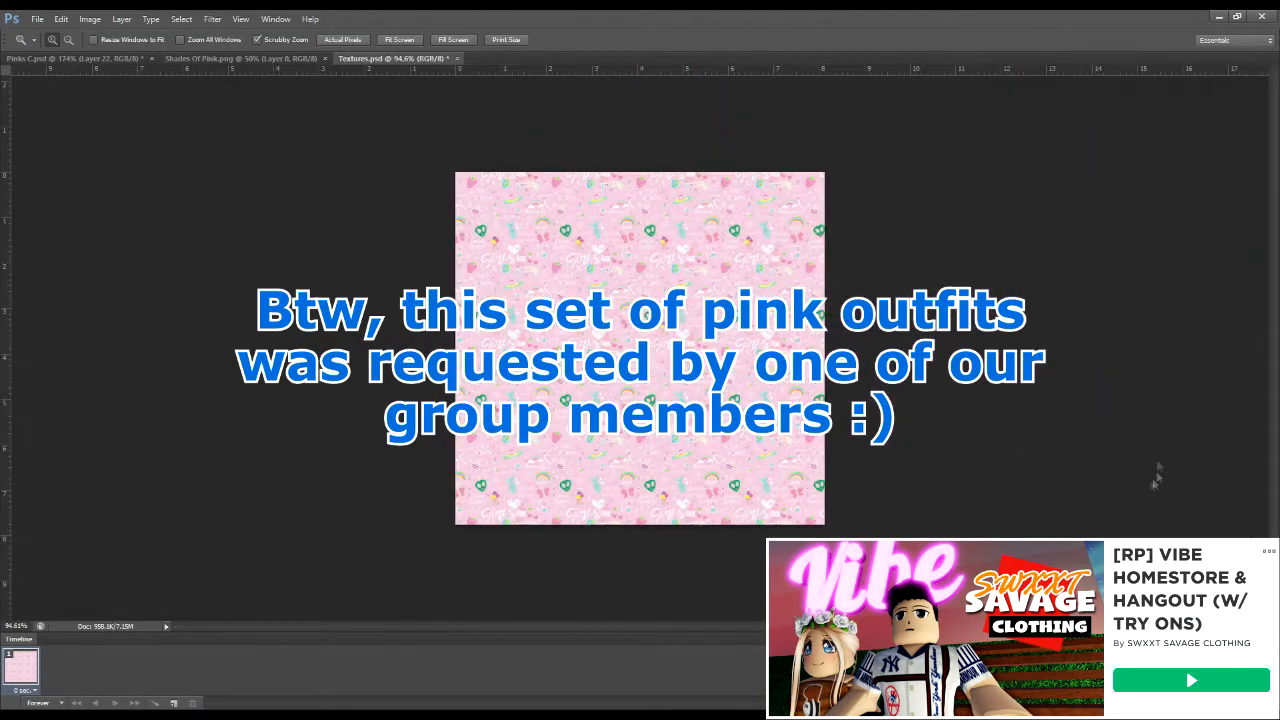
# Step: Copy the whole tiled pattern and paste it as a new layer into Pinks C.psd
pyautogui.hotkey('ctrl', 'a')
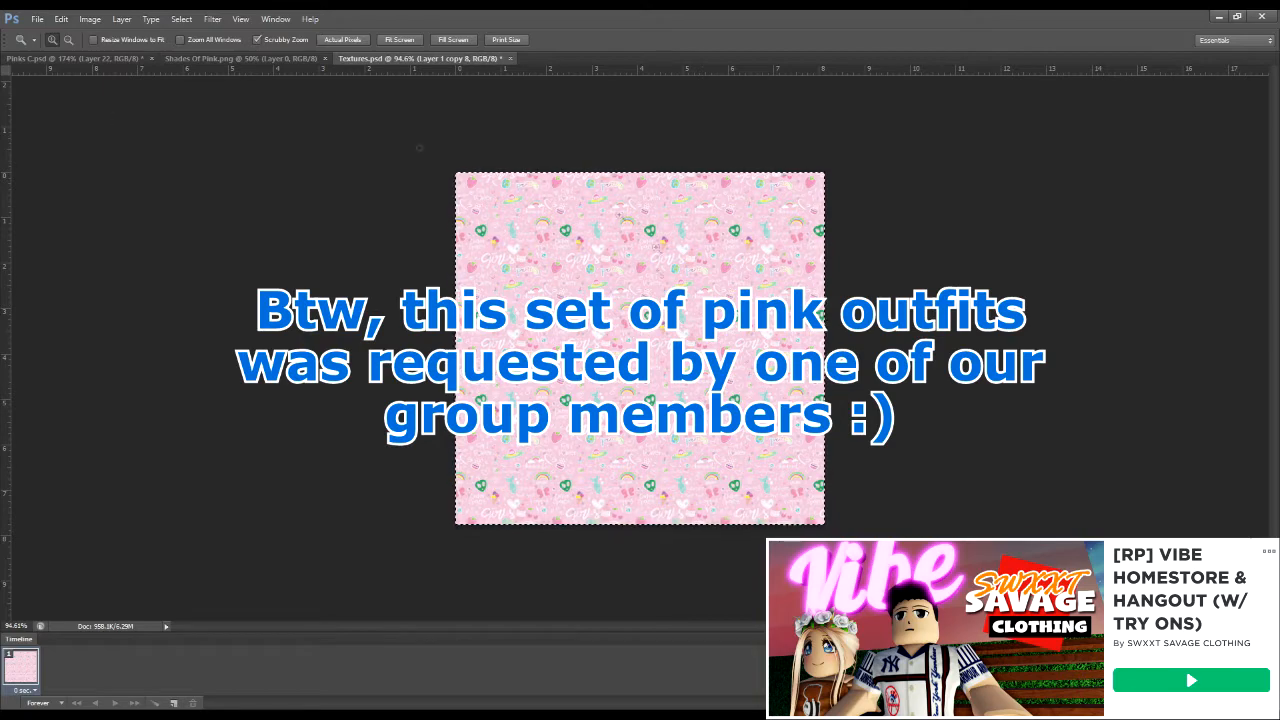
pyautogui.click(75, 58)
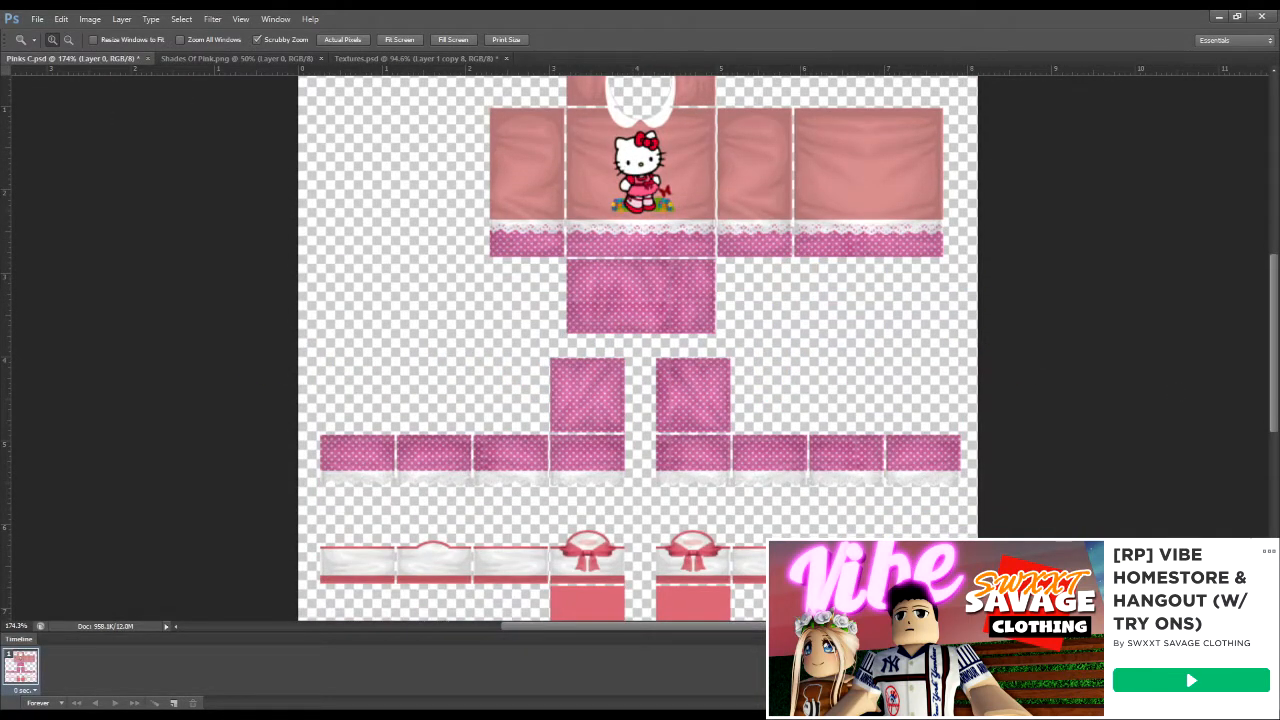
pyautogui.hotkey('ctrl', 'v')
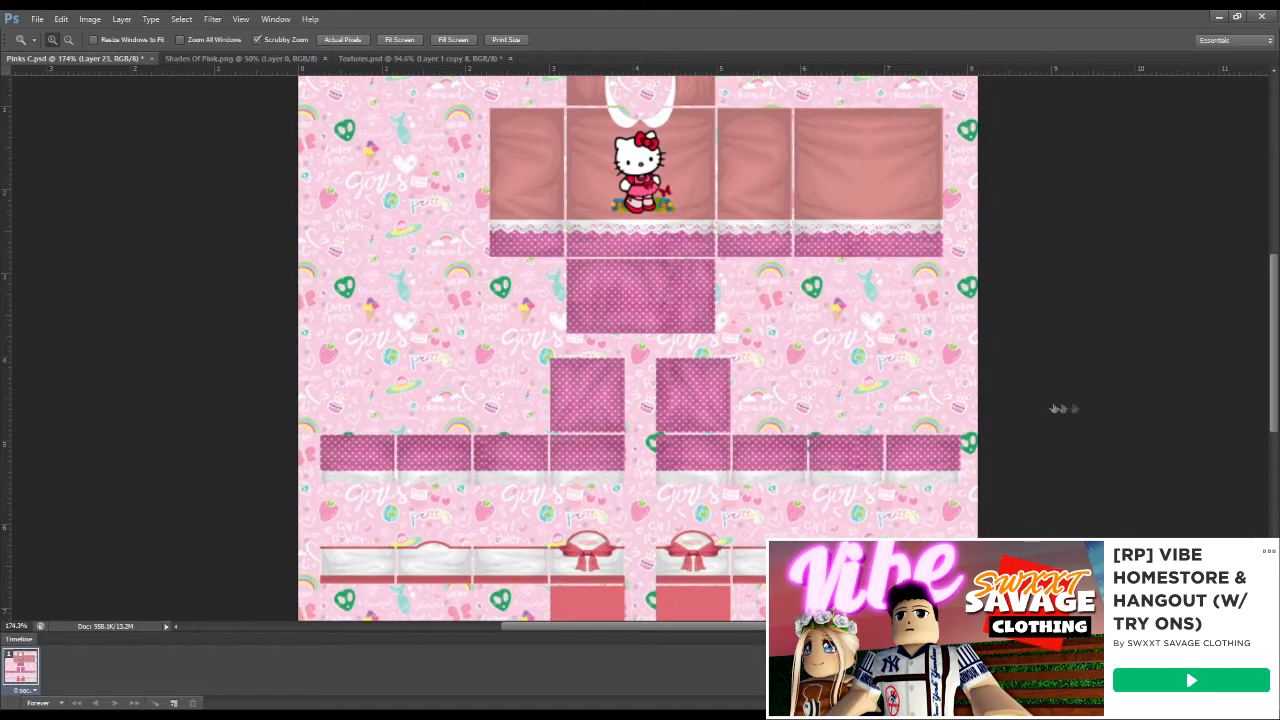
# Step: Load the outline of the shorts pieces as a selection and copy the pattern inside it to its own layer
pyautogui.keyDown('ctrl'); pyautogui.click(1056, 408); pyautogui.keyUp('ctrl')
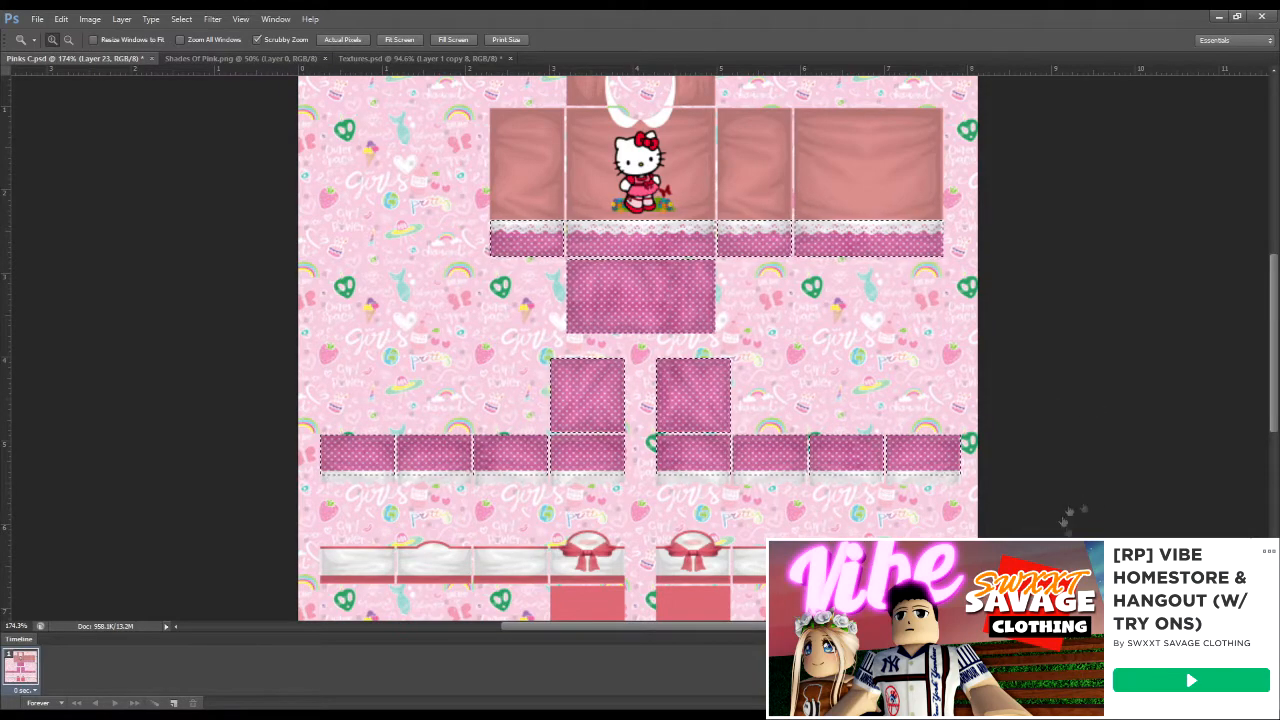
pyautogui.hotkey('ctrl', 'j')
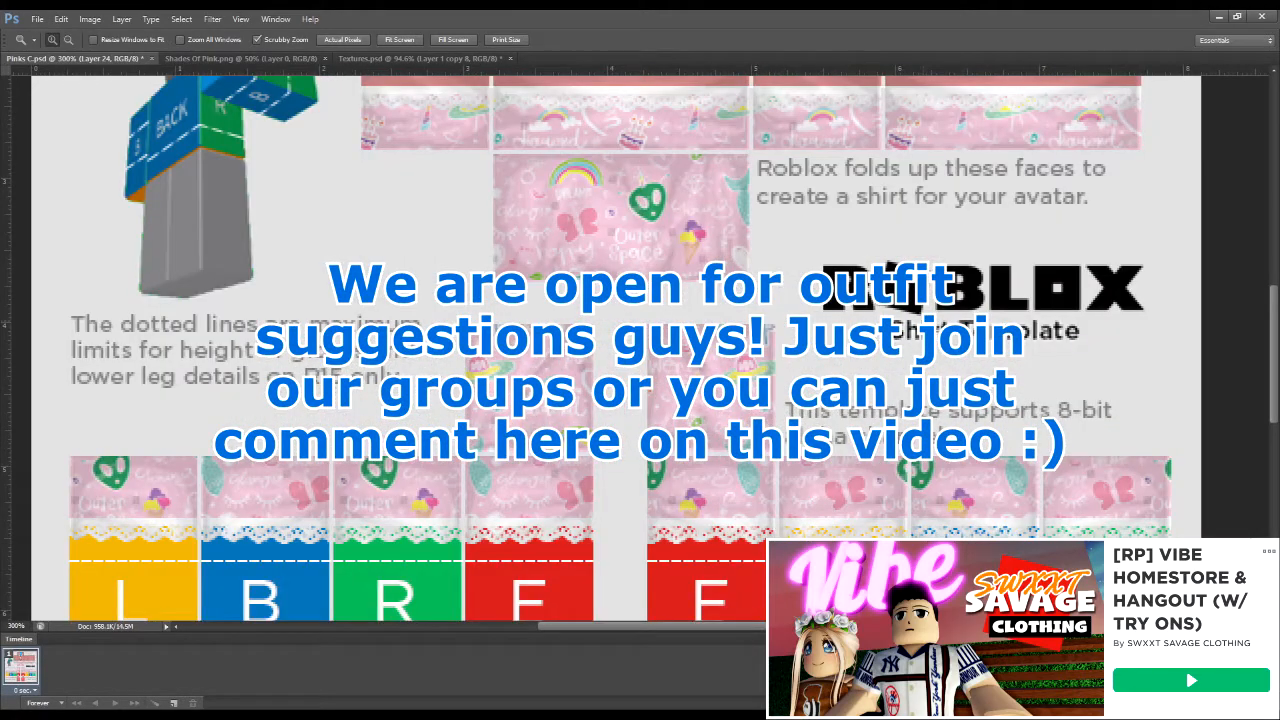
pyautogui.click(1083, 413)
pyautogui.hotkey('ctrl', 'j')
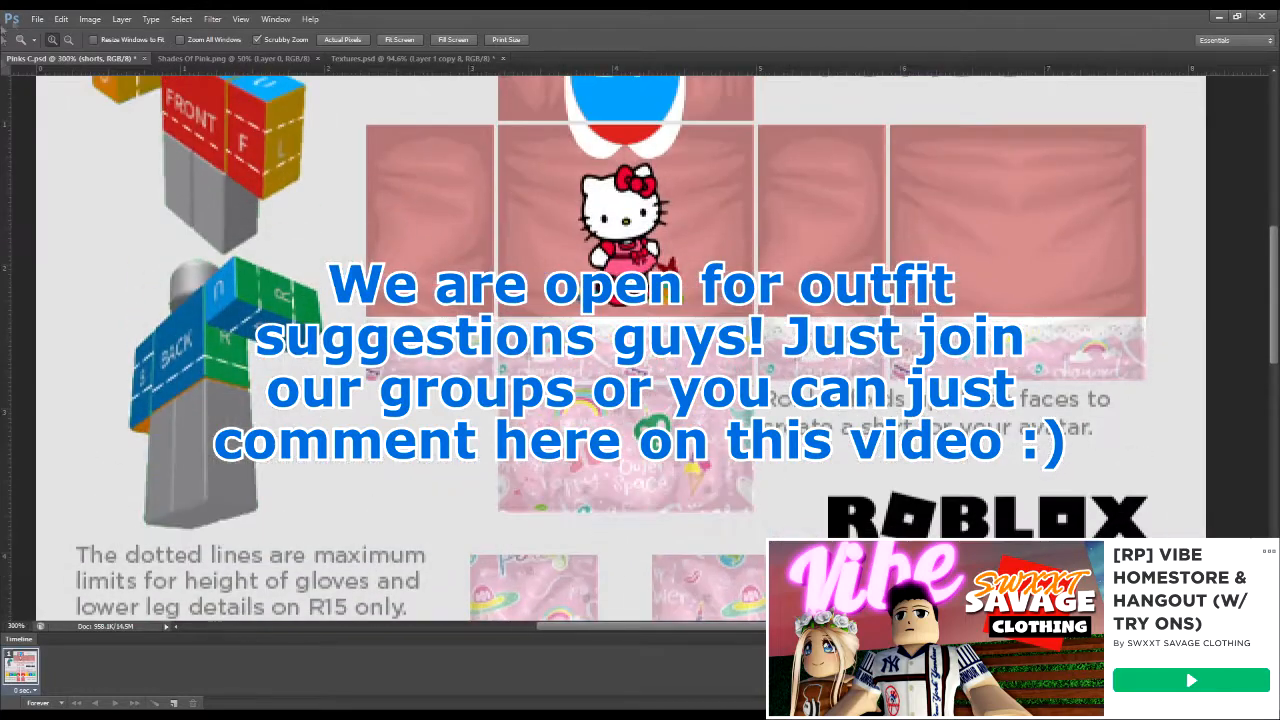
# Step: Apply image adjustments to the patterned shorts layer
pyautogui.press('i')
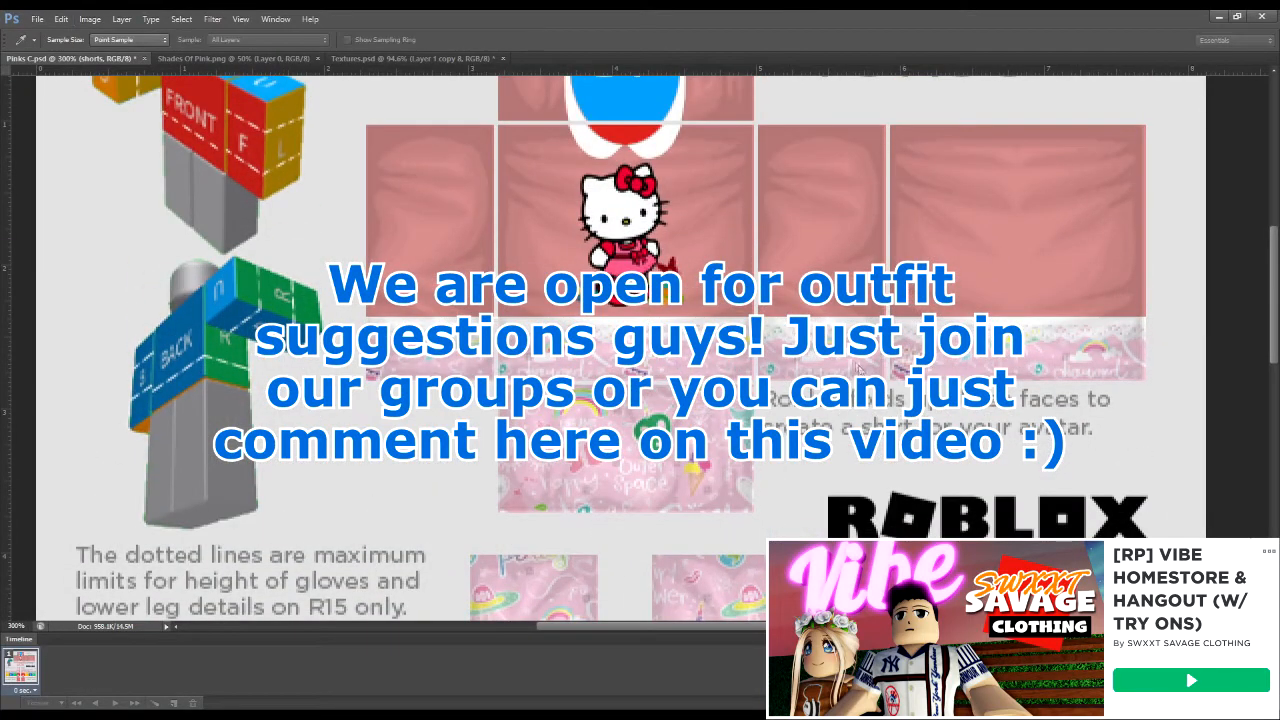
pyautogui.press('z')
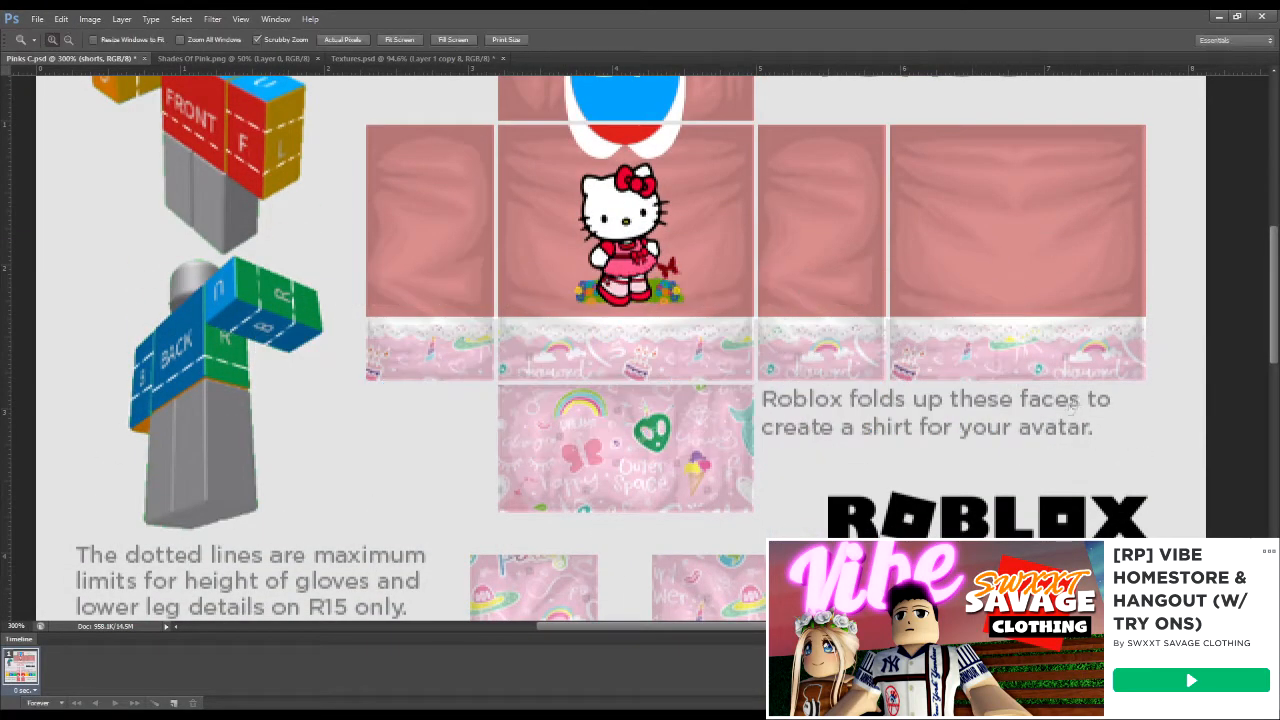
pyautogui.scroll(-1, 815, 475)
pyautogui.press('i')
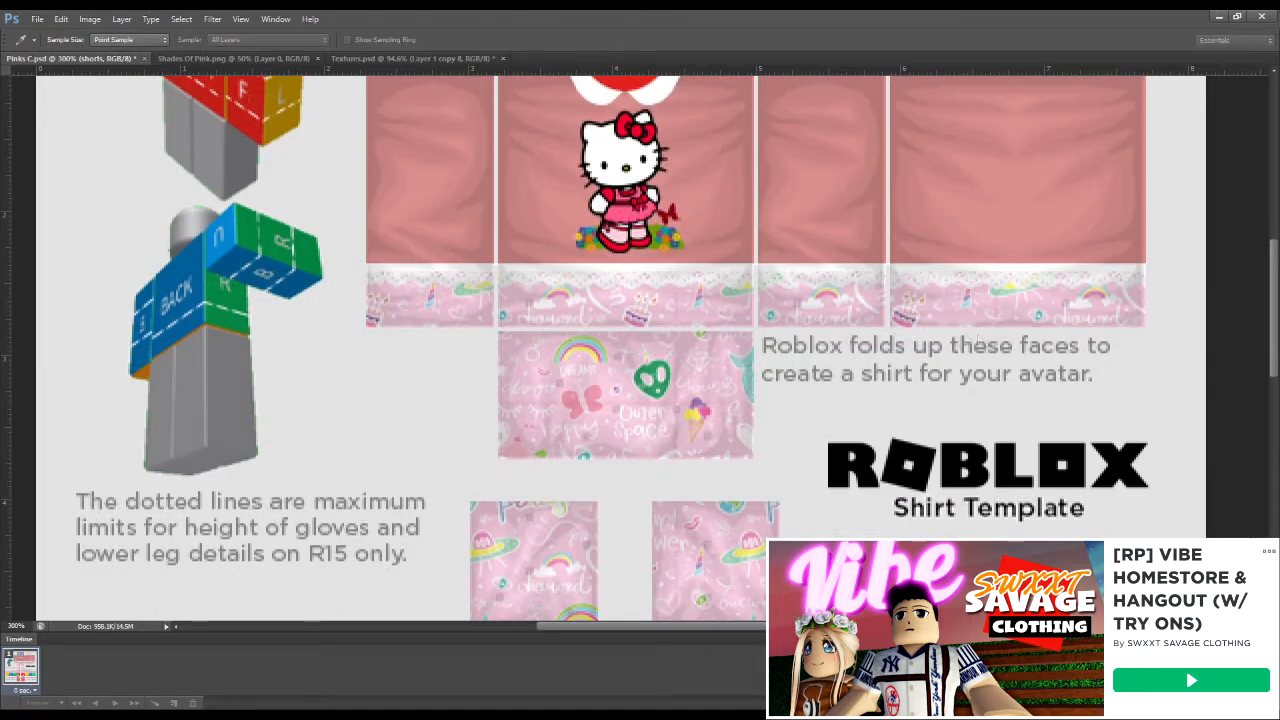
pyautogui.press('z')
# Step: Duplicate the shorts layer and apply an image adjustment to the copy
pyautogui.hotkey('ctrl', 'j')
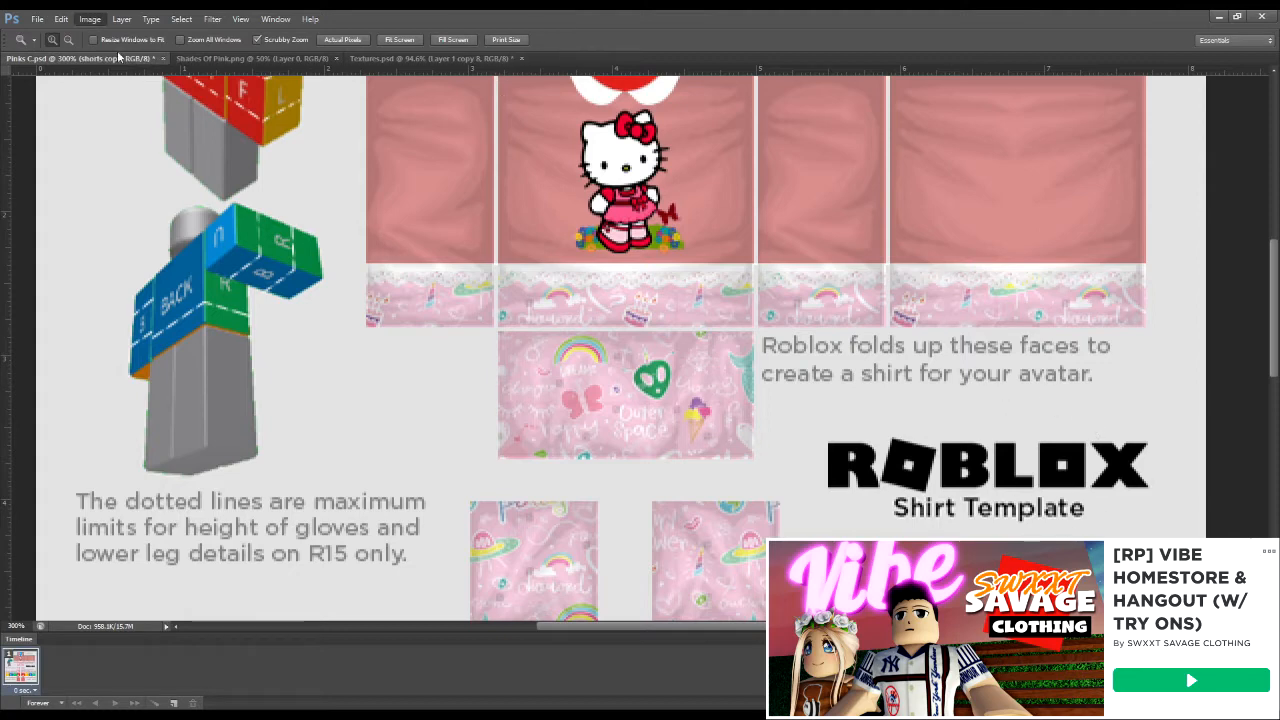
pyautogui.press('i')
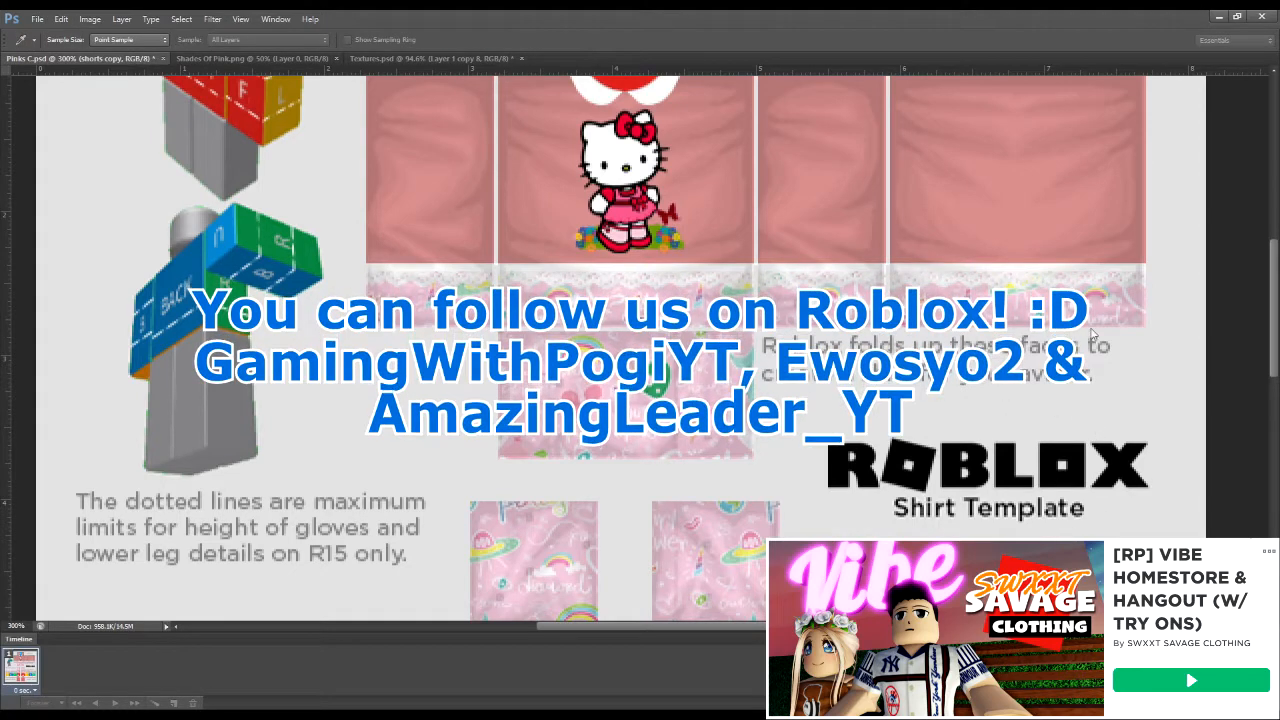
pyautogui.press('z')
pyautogui.moveTo(1064, 230); pyautogui.dragTo(880, 230)
pyautogui.click(680, 222)
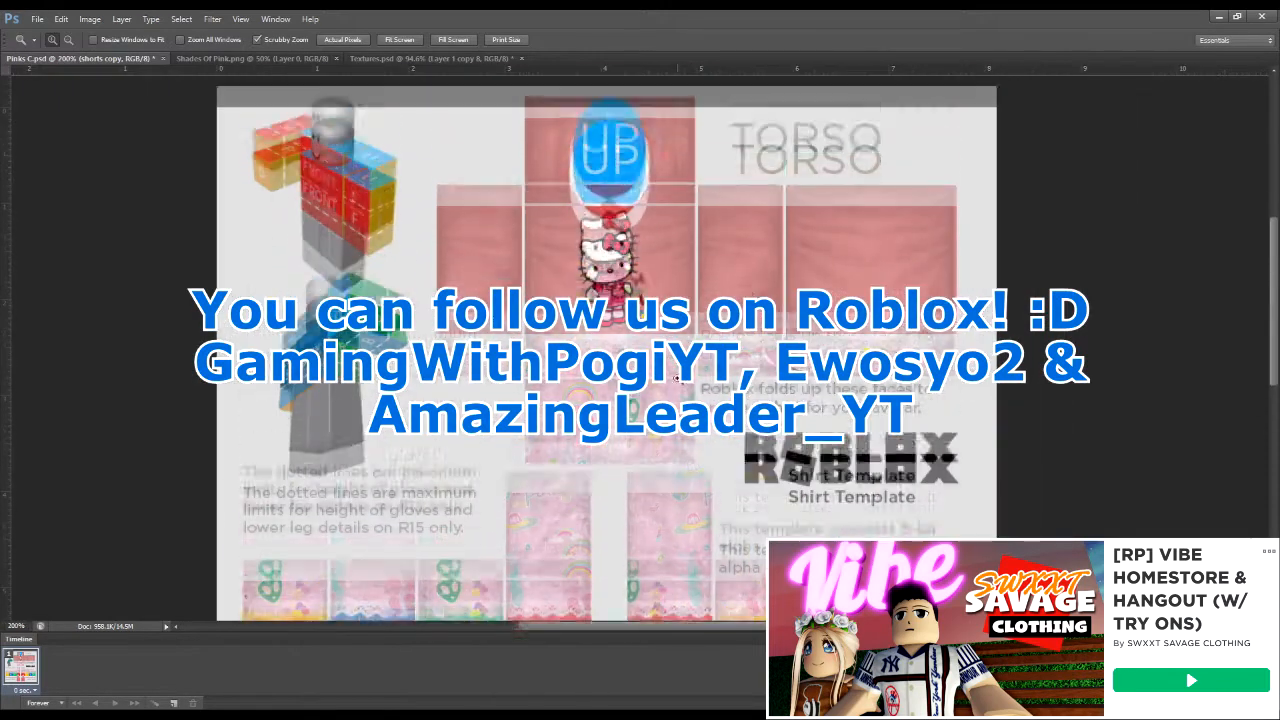
# Step: Save Pinks C.psd, open the Pastel Blue.png swatch file as a colour reference, and return to the shirt template
pyautogui.hotkey('ctrl', 's')
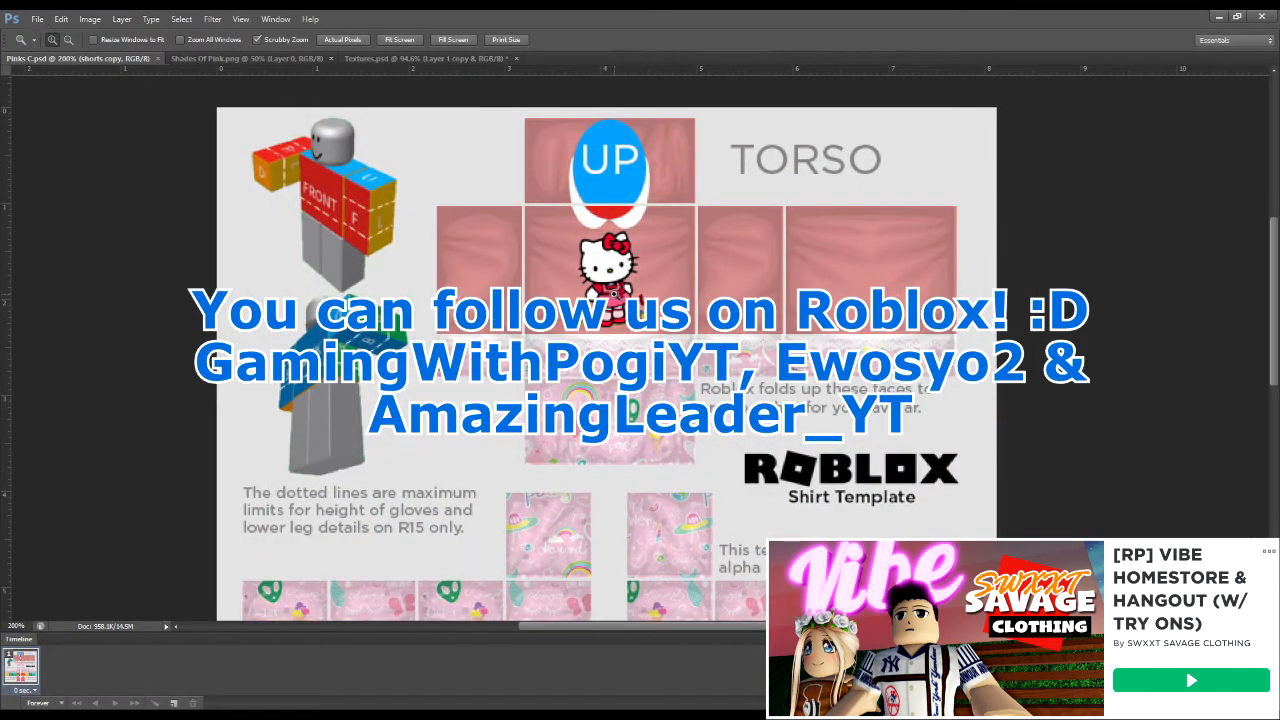
pyautogui.click(39, 20)
pyautogui.click(95, 46)
pyautogui.doubleClick(674, 222)
pyautogui.press('i')
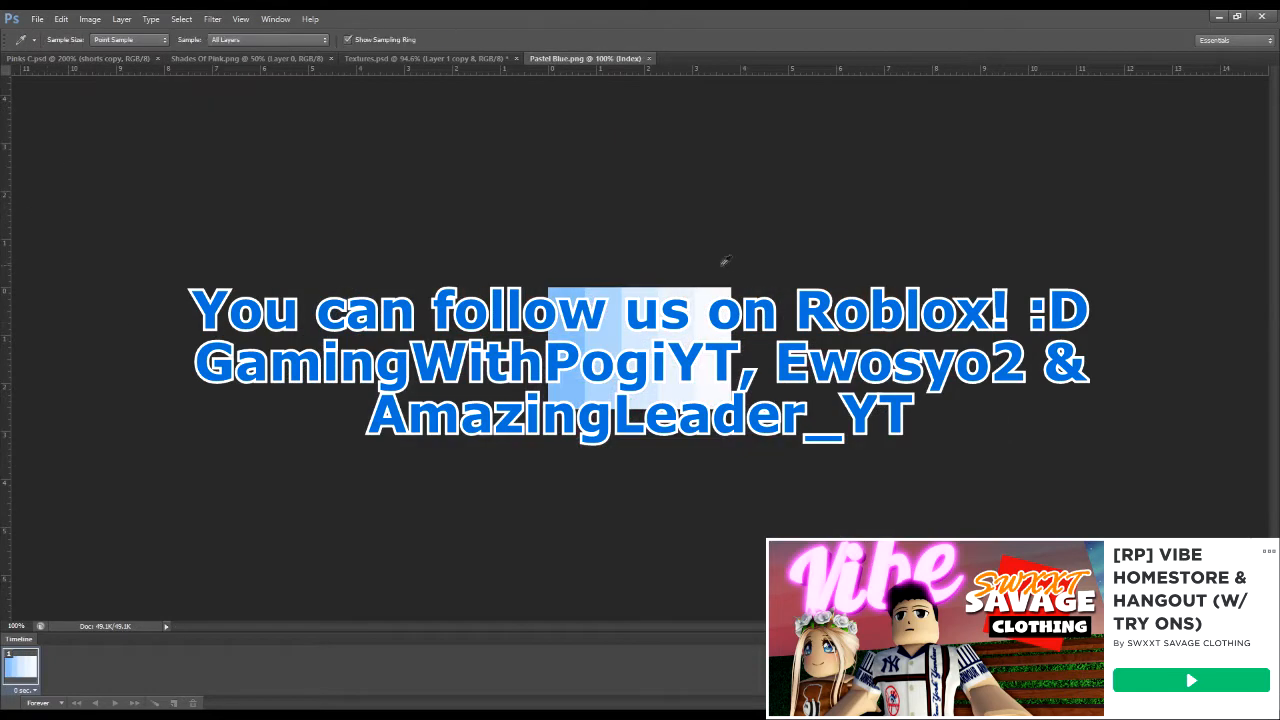
pyautogui.click(113, 60)
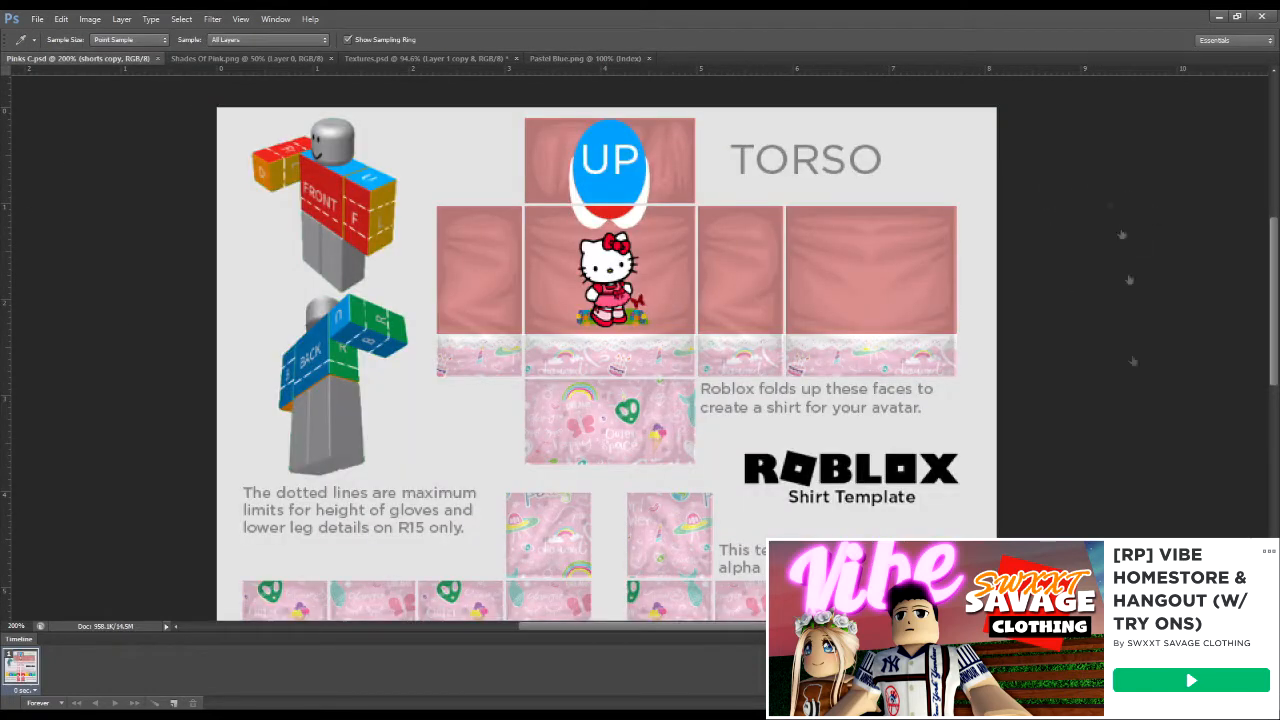
# Step: Merge the patterned shorts layers and apply an image adjustment to deepen the pattern's colours
pyautogui.click(1028, 523)
pyautogui.click(1035, 501)
pyautogui.click(1035, 501)
pyautogui.click(1108, 493)
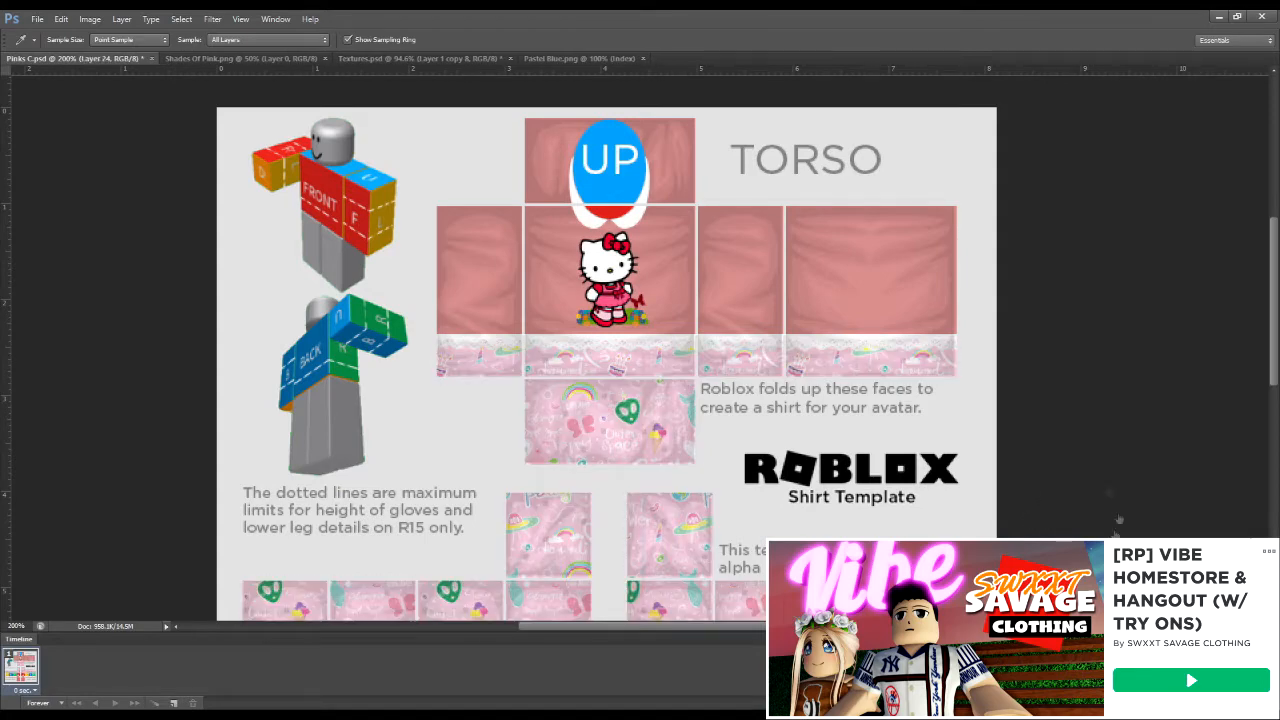
pyautogui.click(1056, 496)
pyautogui.hotkey('ctrl', 'e')
pyautogui.click(90, 20)
pyautogui.click(252, 63)
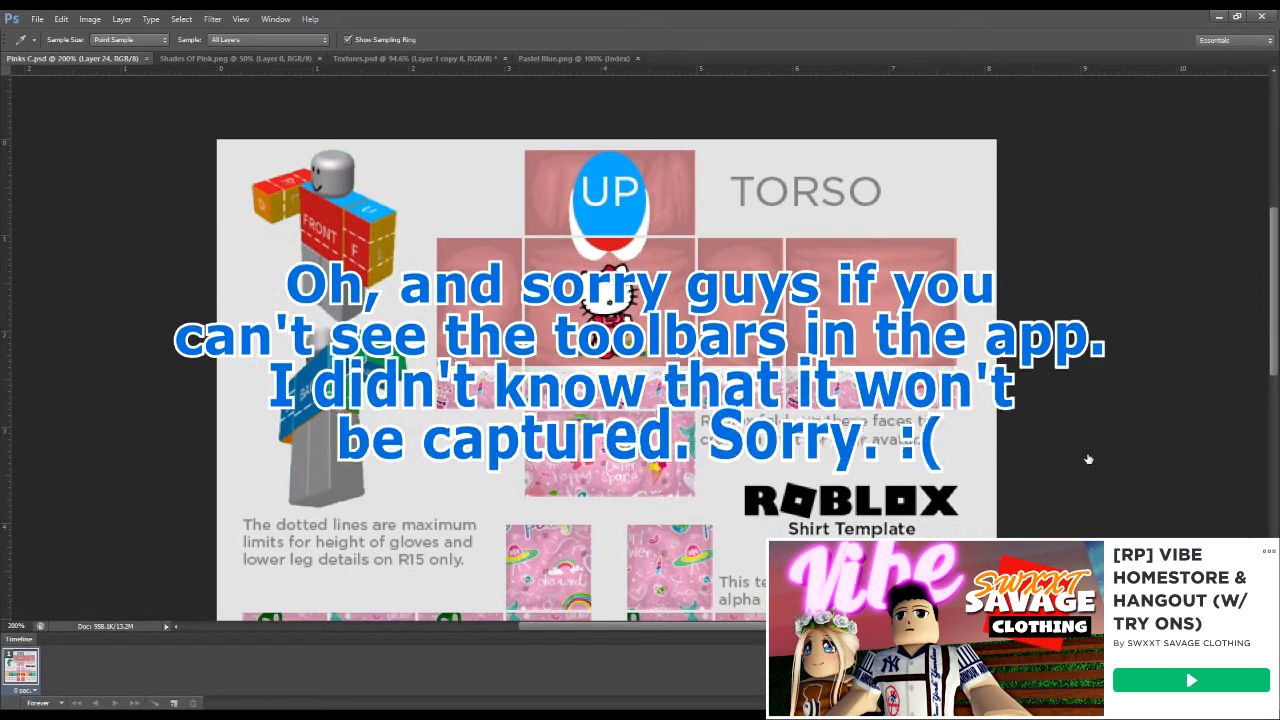
# Step: Recolour the front torso panel of the shirt light blue
pyautogui.scroll(-2, 771, 262)
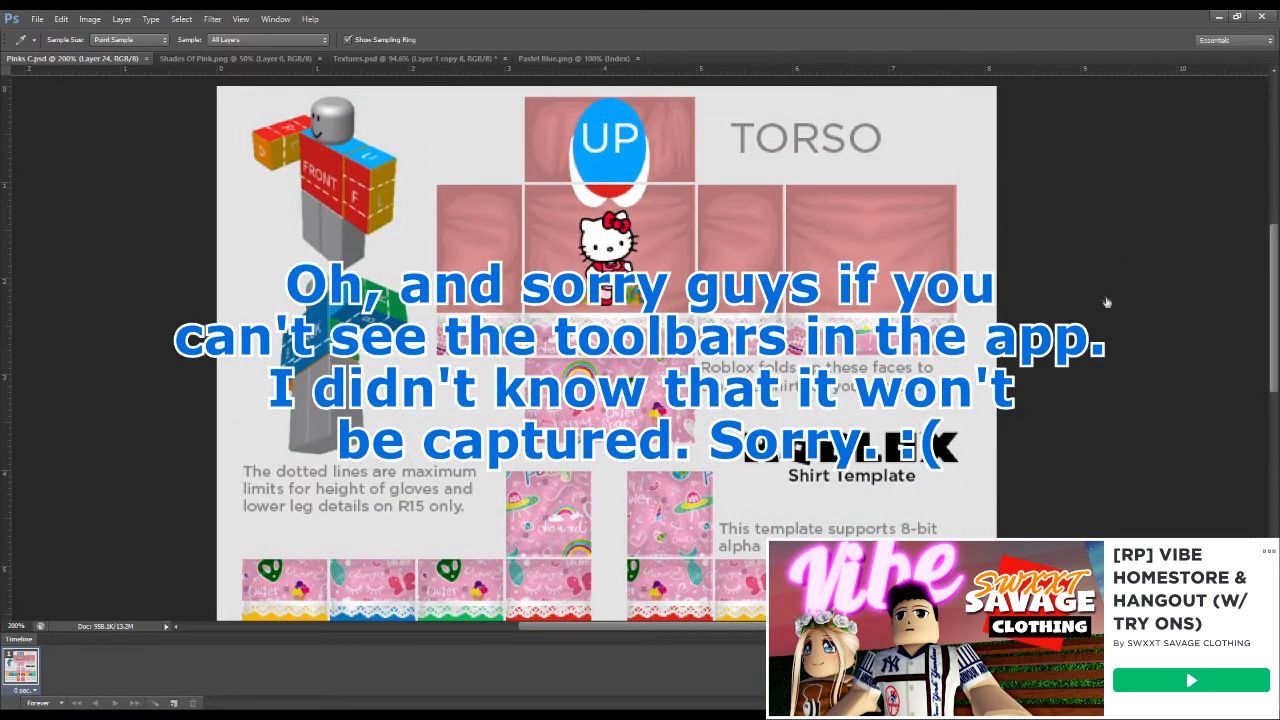
pyautogui.doubleClick(816, 178)
pyautogui.click(668, 486)
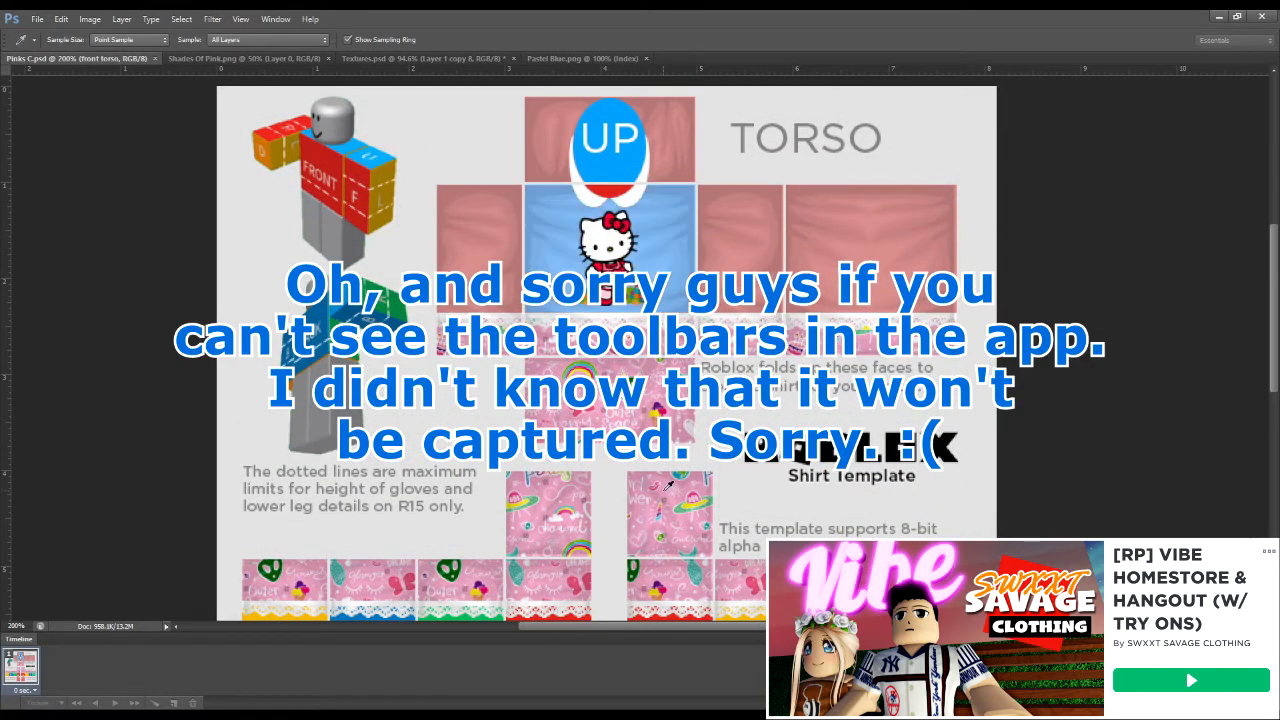
pyautogui.click(1208, 455)
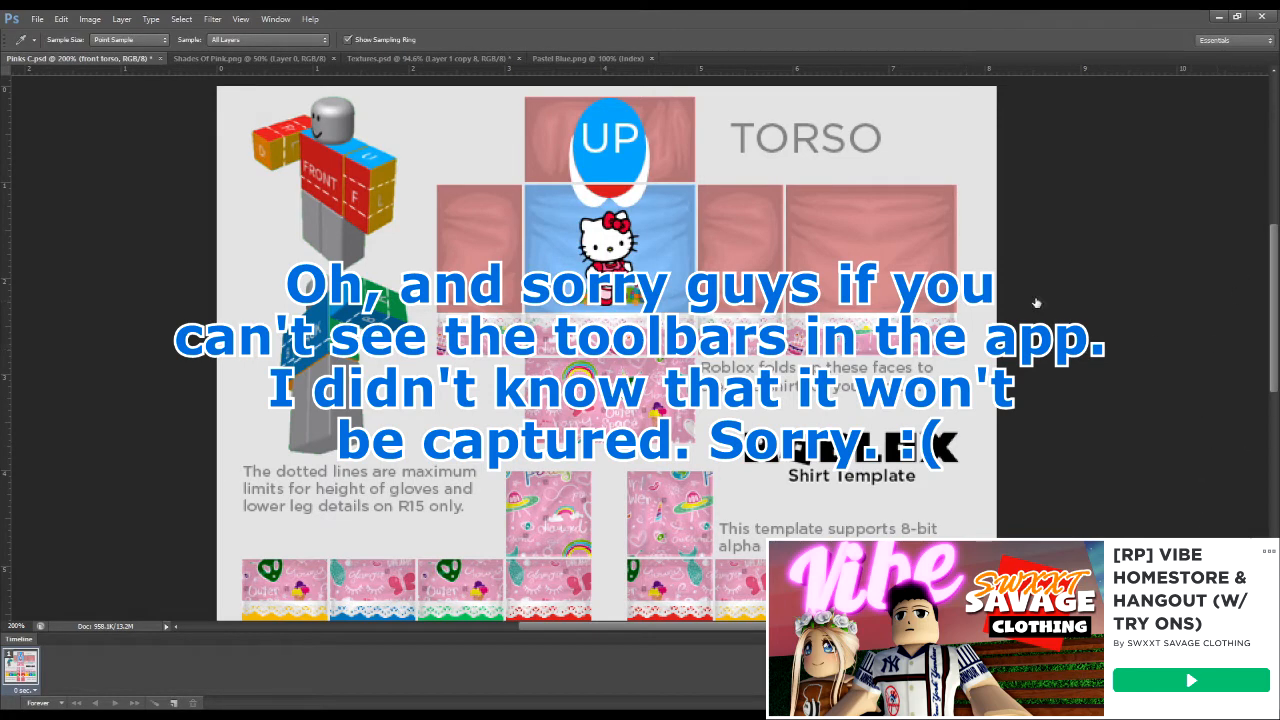
# Step: Copy the front torso's light blue styling to the remaining torso panels and the upper torso
pyautogui.rightClick(1097, 317)
pyautogui.click(1001, 488)
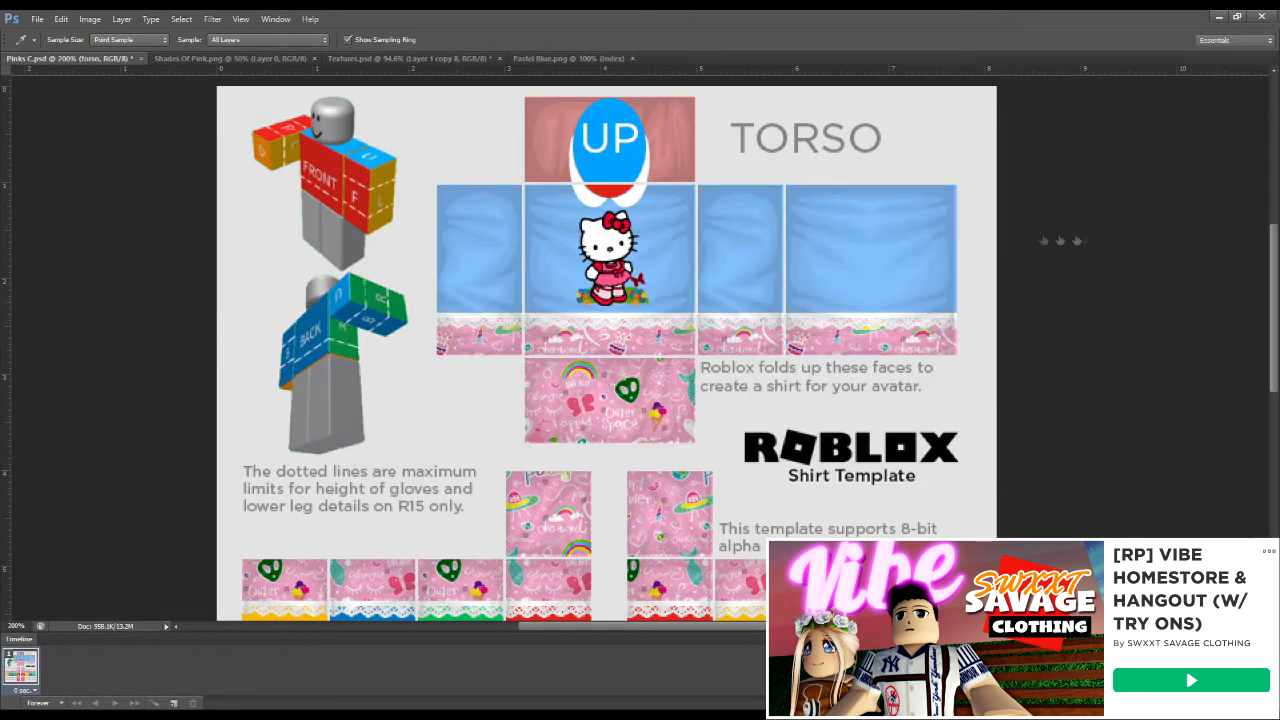
pyautogui.rightClick(1090, 197)
pyautogui.click(1170, 420)
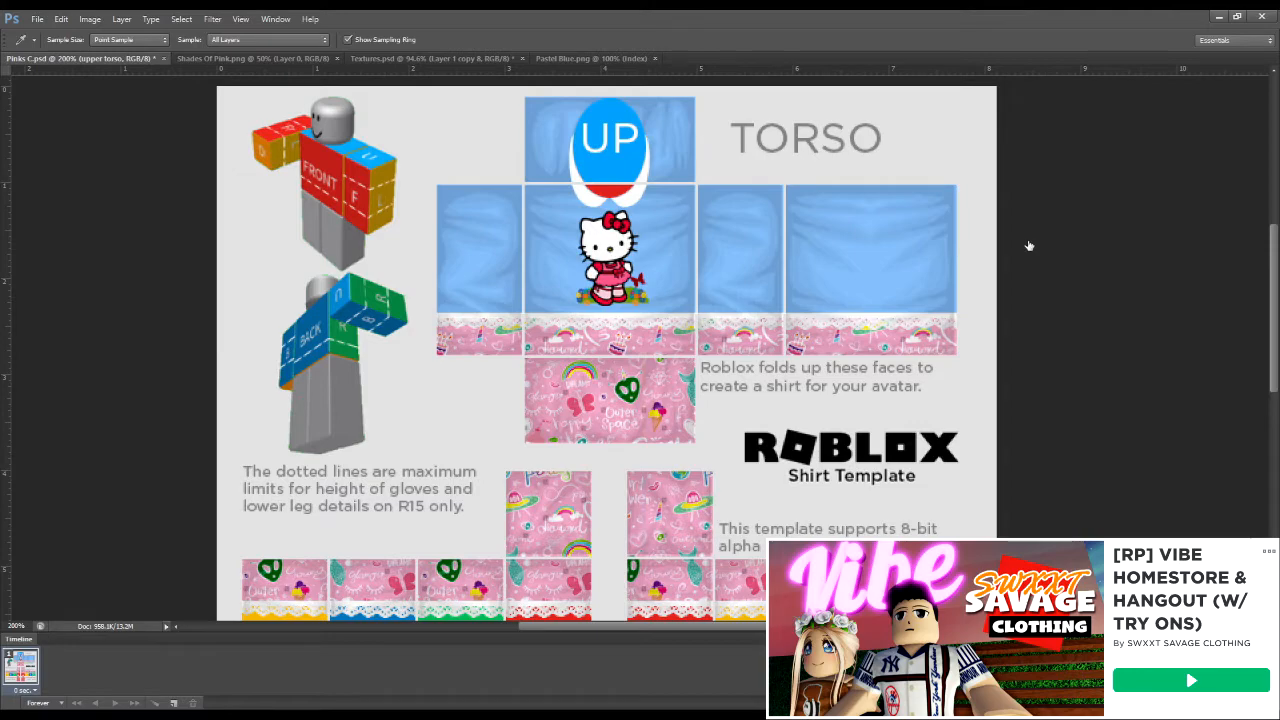
# Step: Recolour the shoes light blue and duplicate the shoes layer
pyautogui.click(1087, 242)
pyautogui.click(18, 83)
pyautogui.scroll(1, 1108, 210)
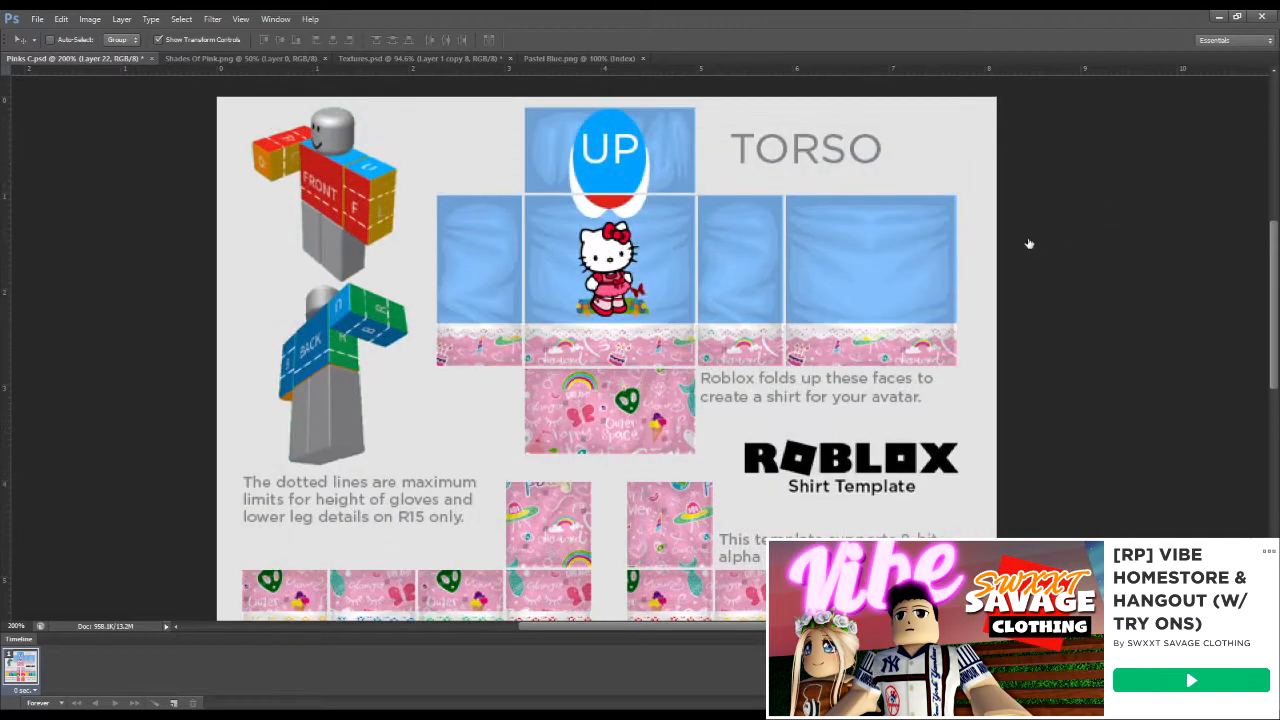
pyautogui.scroll(-3, 1029, 243)
pyautogui.scroll(2, 1115, 317)
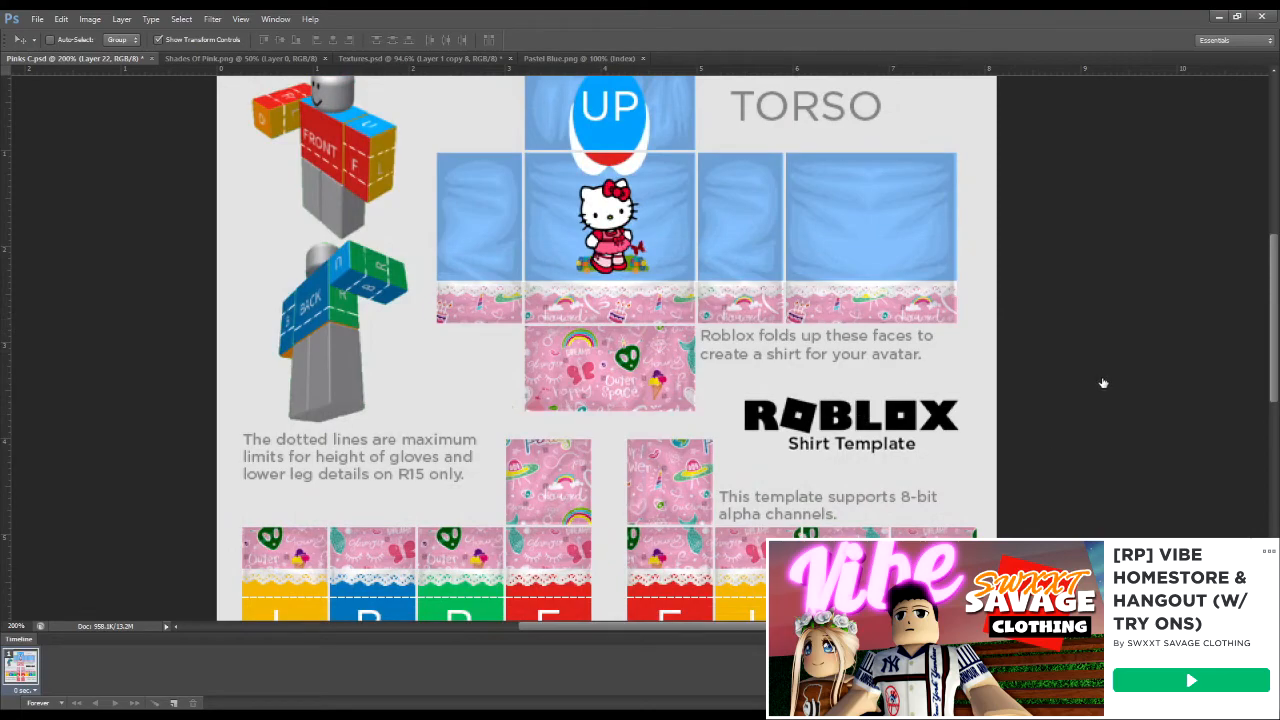
pyautogui.scroll(-4, 1026, 366)
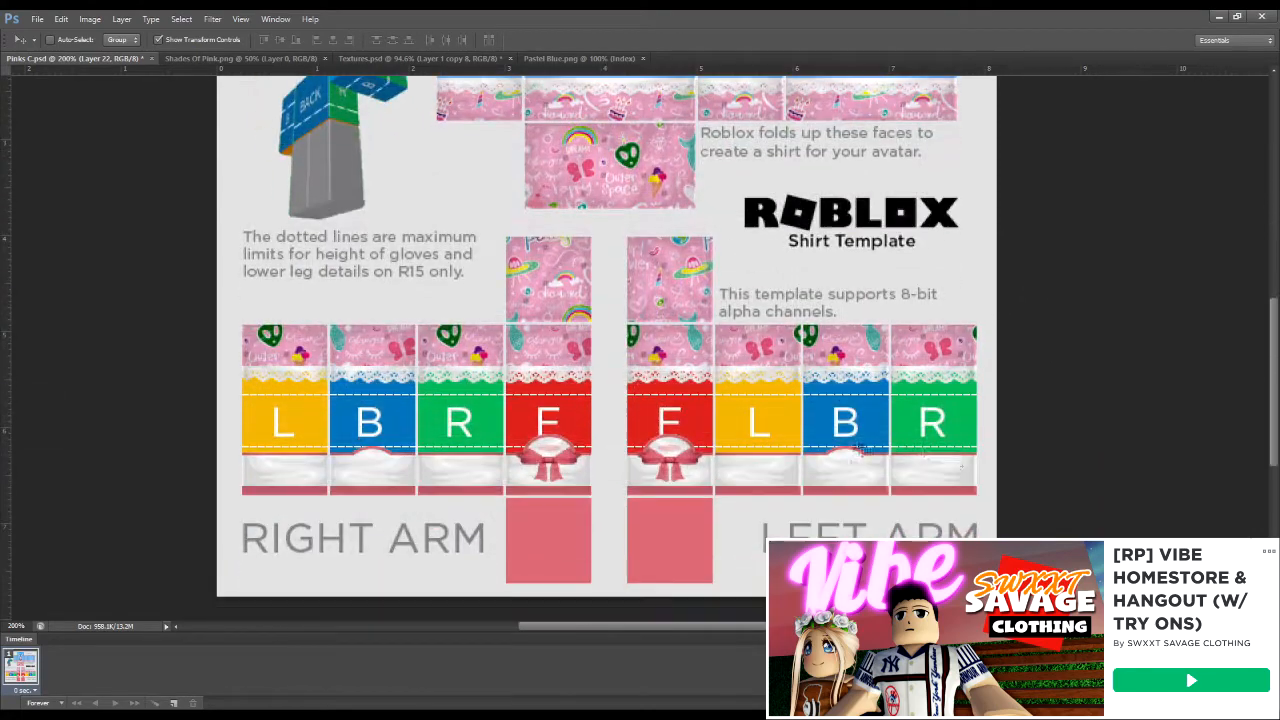
pyautogui.scroll(2, 983, 330)
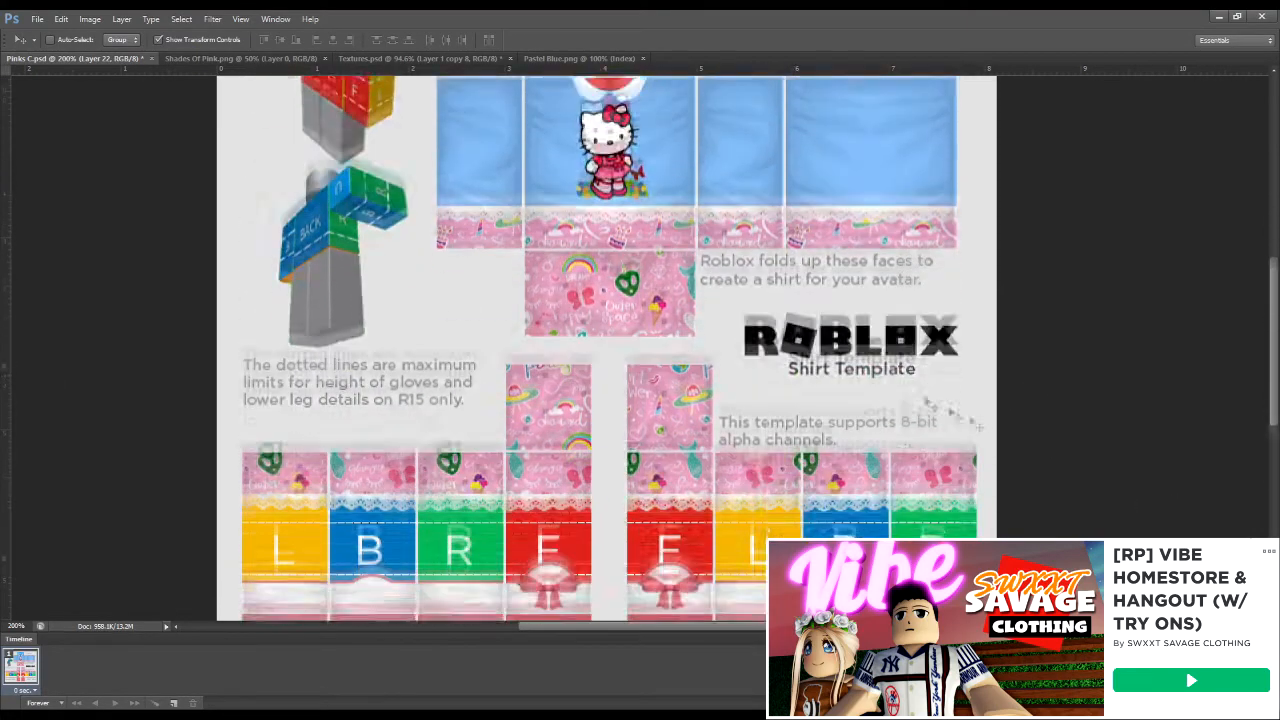
pyautogui.click(1160, 620)
pyautogui.click(1090, 620)
pyautogui.click(1090, 620)
pyautogui.click(1160, 600)
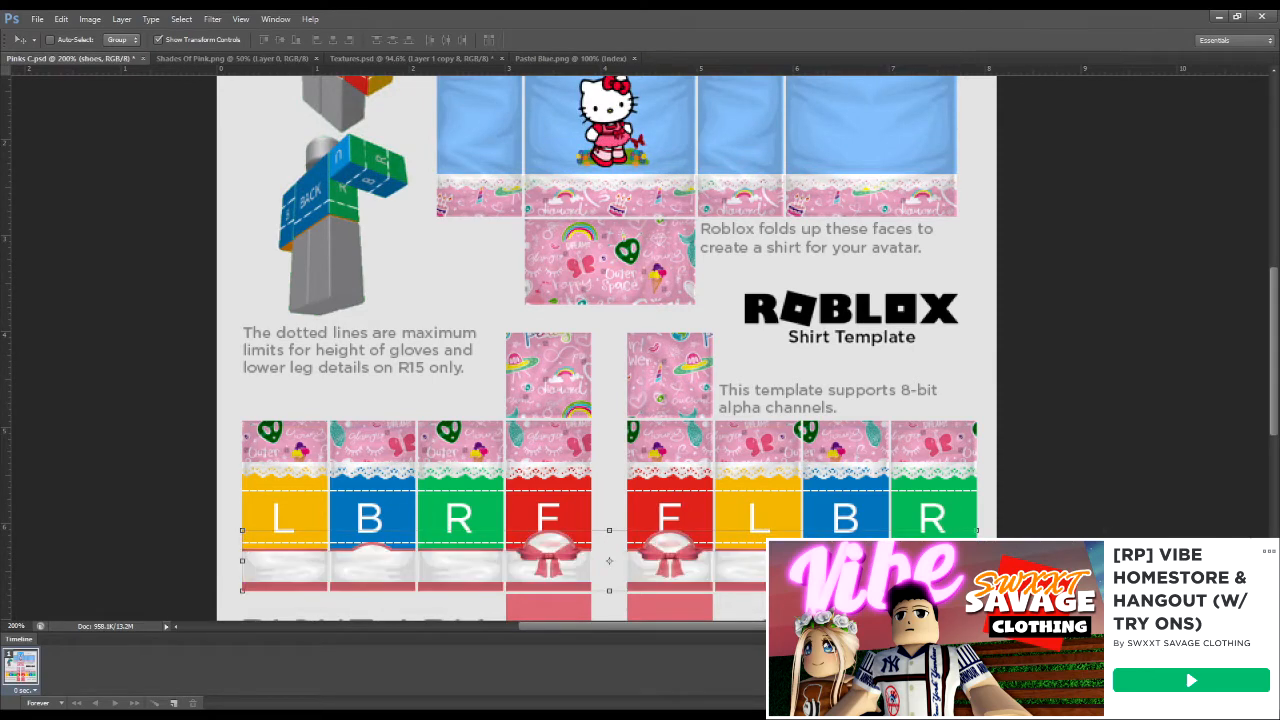
pyautogui.click(1200, 380)
pyautogui.scroll(-1, 757, 529)
pyautogui.scroll(1, 757, 529)
pyautogui.hotkey('ctrl', 'j')
pyautogui.press('h')
pyautogui.press('v')
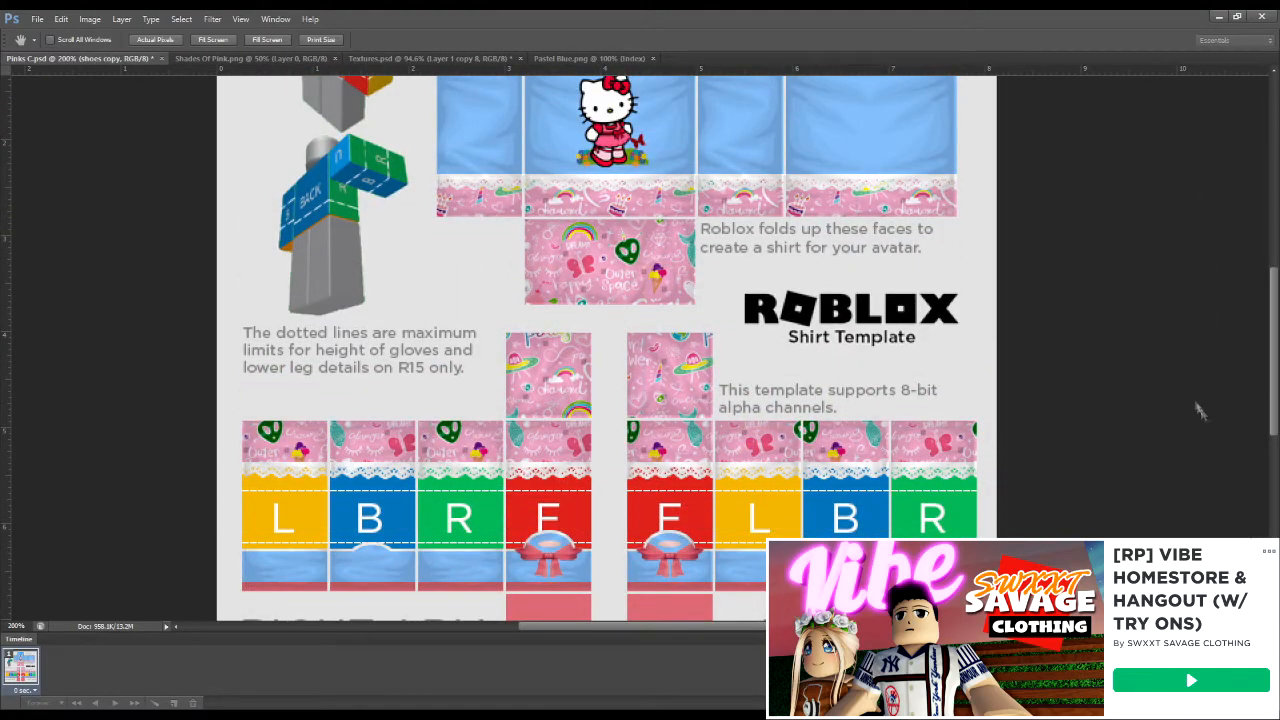
# Step: Fill the shoe sole strips and the squares under both feet with white
pyautogui.scroll(-4, 1044, 447)
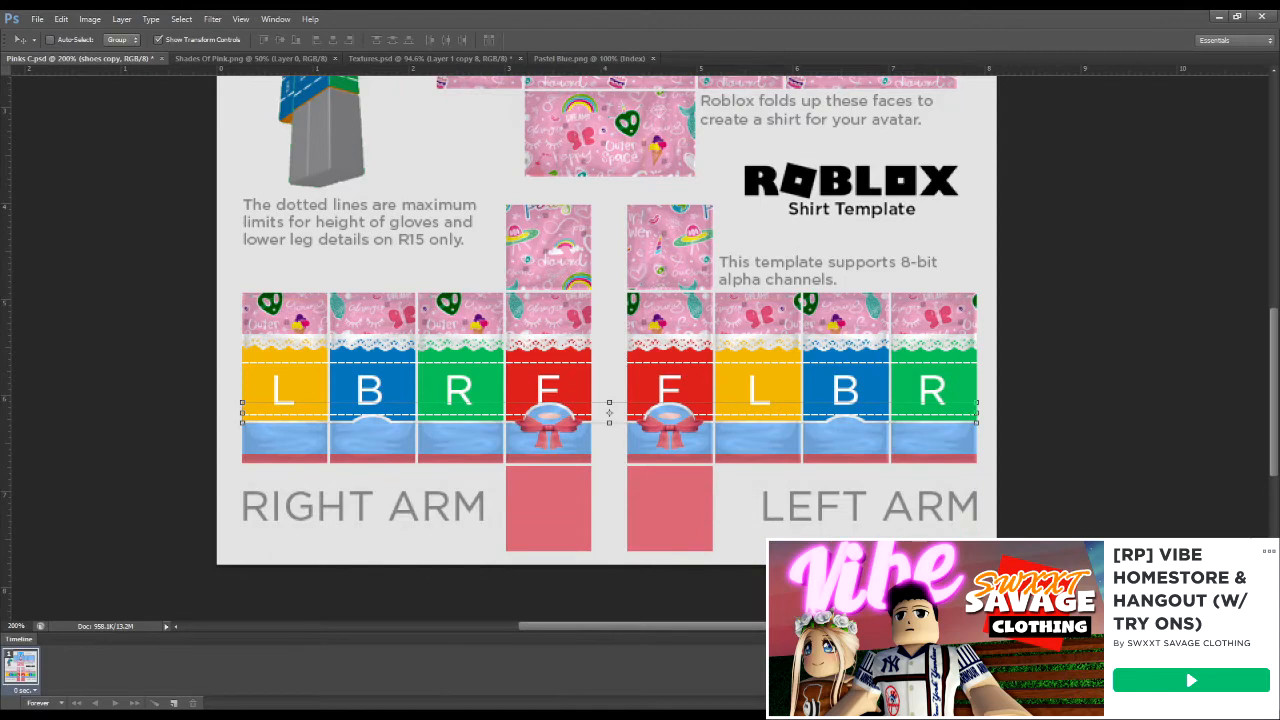
pyautogui.click(1093, 508)
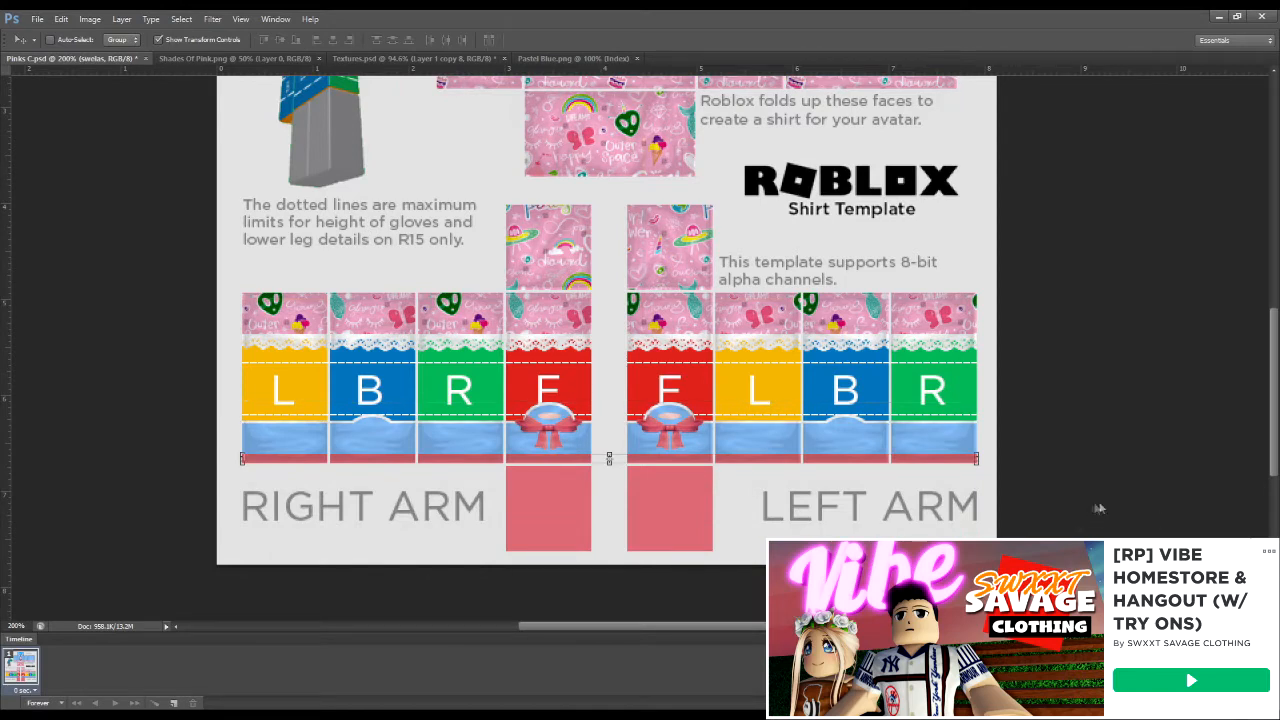
pyautogui.hotkey('alt', 'BackSpace')
pyautogui.click(1110, 468)
pyautogui.hotkey('alt', 'BackSpace')
pyautogui.scroll(4, 830, 393)
pyautogui.scroll(-5, 830, 393)
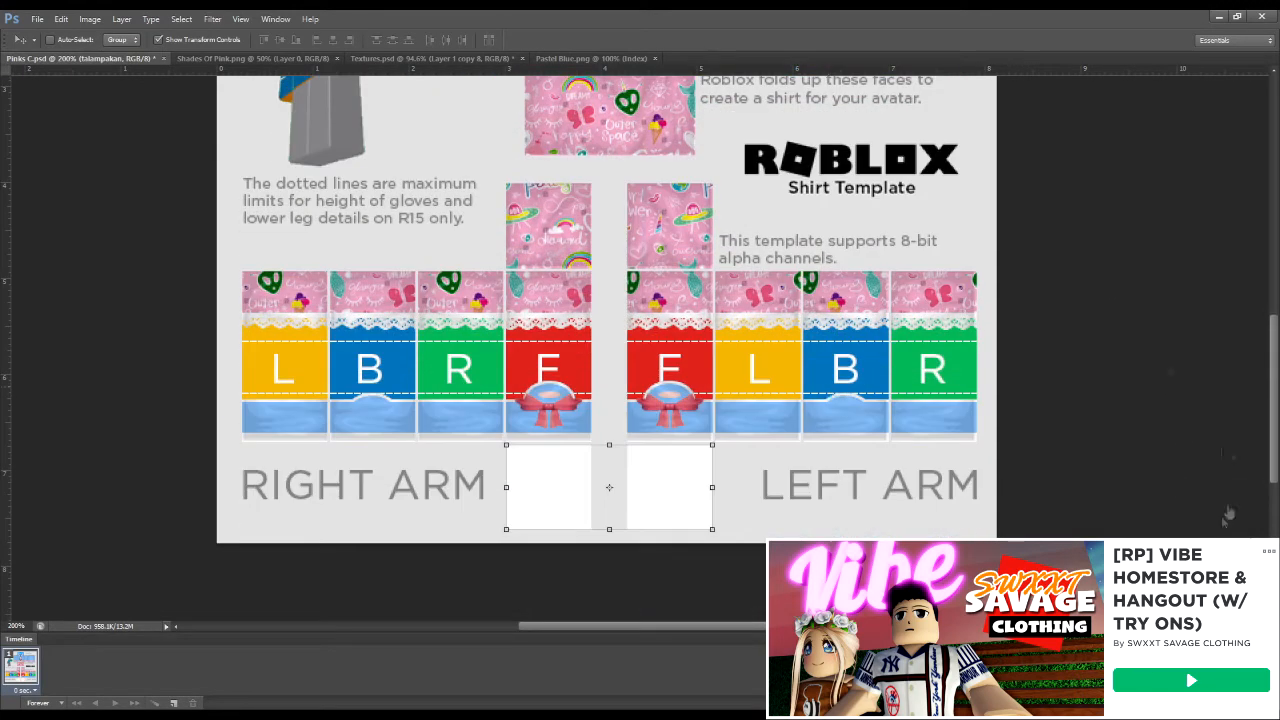
pyautogui.click(1091, 451)
pyautogui.hotkey('ctrl', 'u')
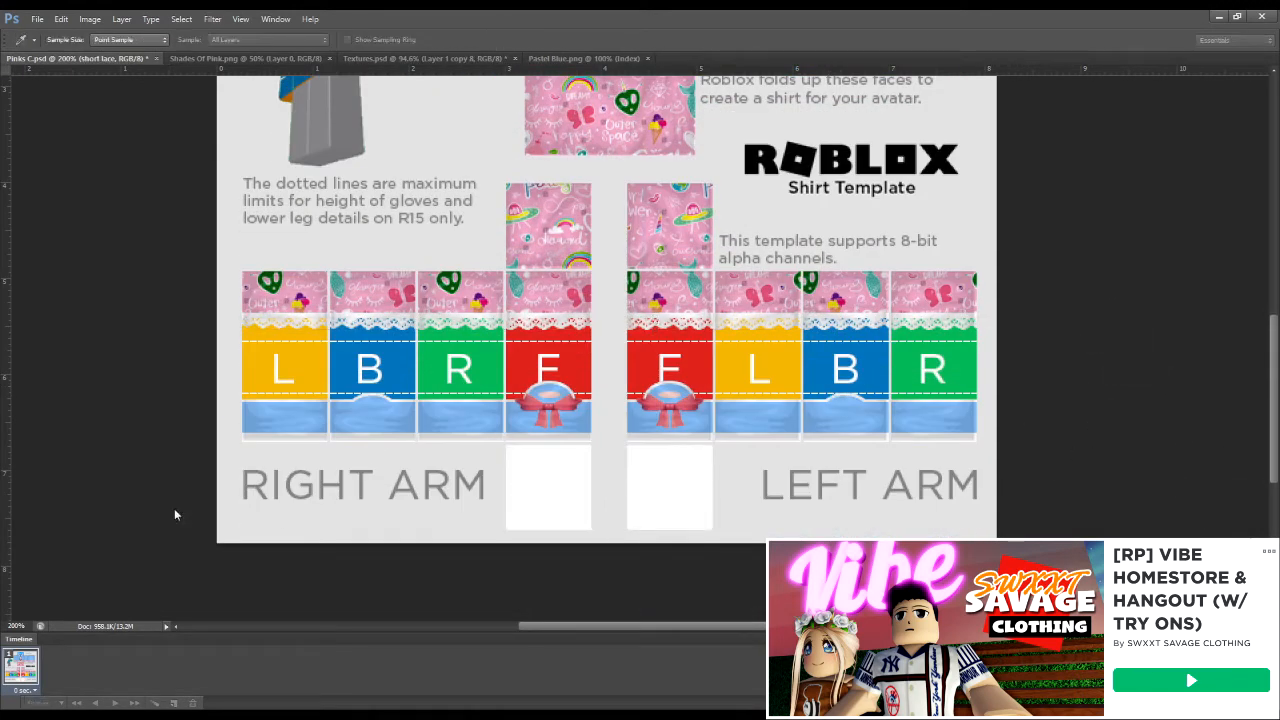
pyautogui.press('Return')
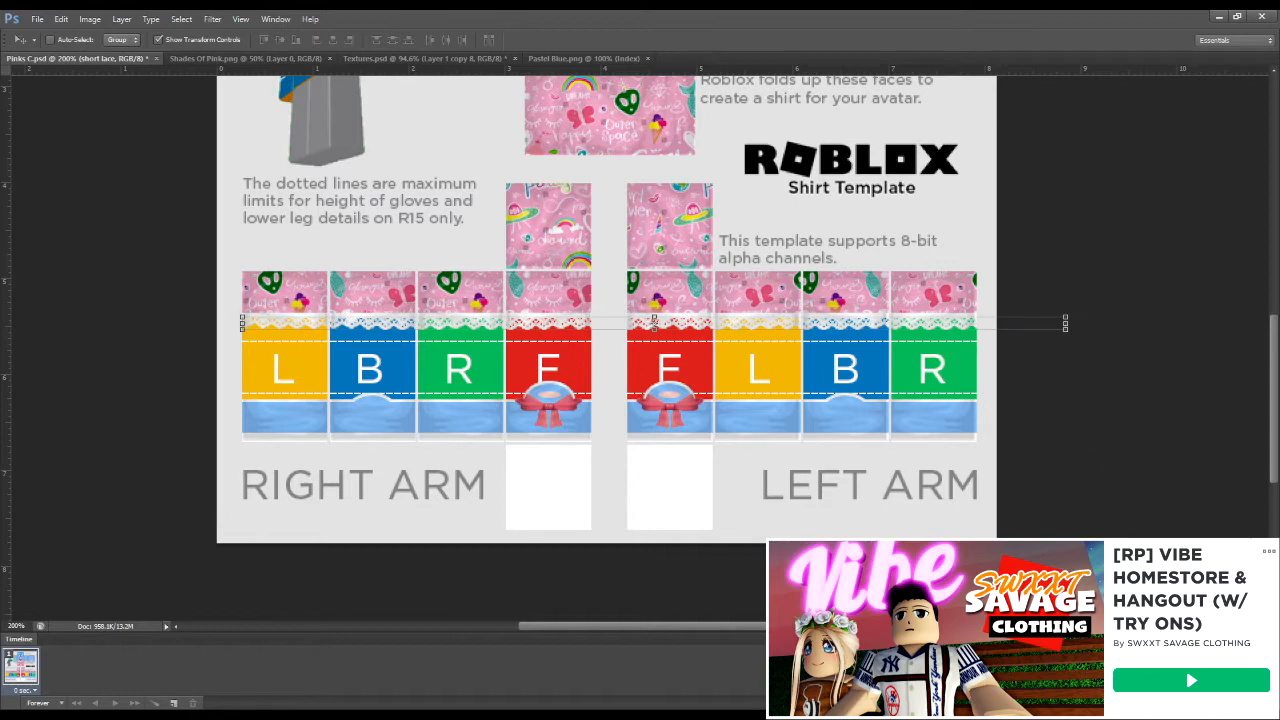
# Step: Shift the hue of the bows on the shoe lace layer to blue with Hue/Saturation
pyautogui.click(1108, 481)
pyautogui.hotkey('ctrl', 'u')
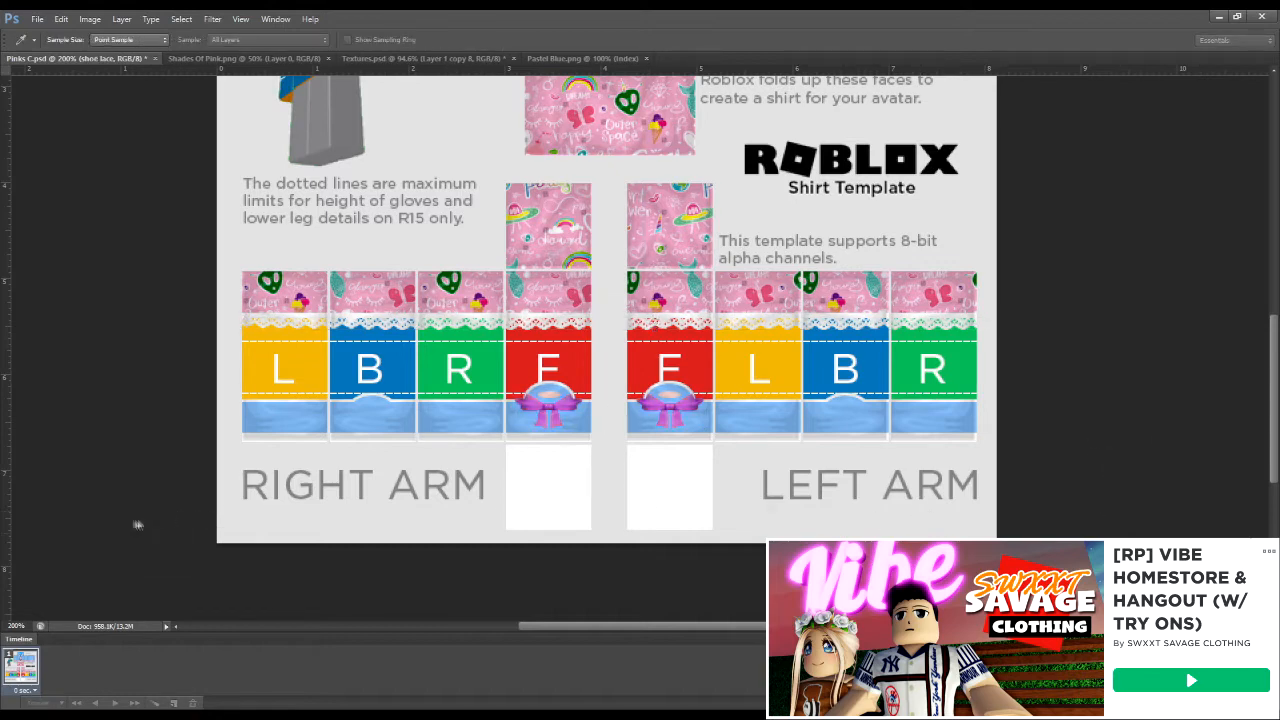
pyautogui.moveTo(128, 521); pyautogui.dragTo(119, 532)
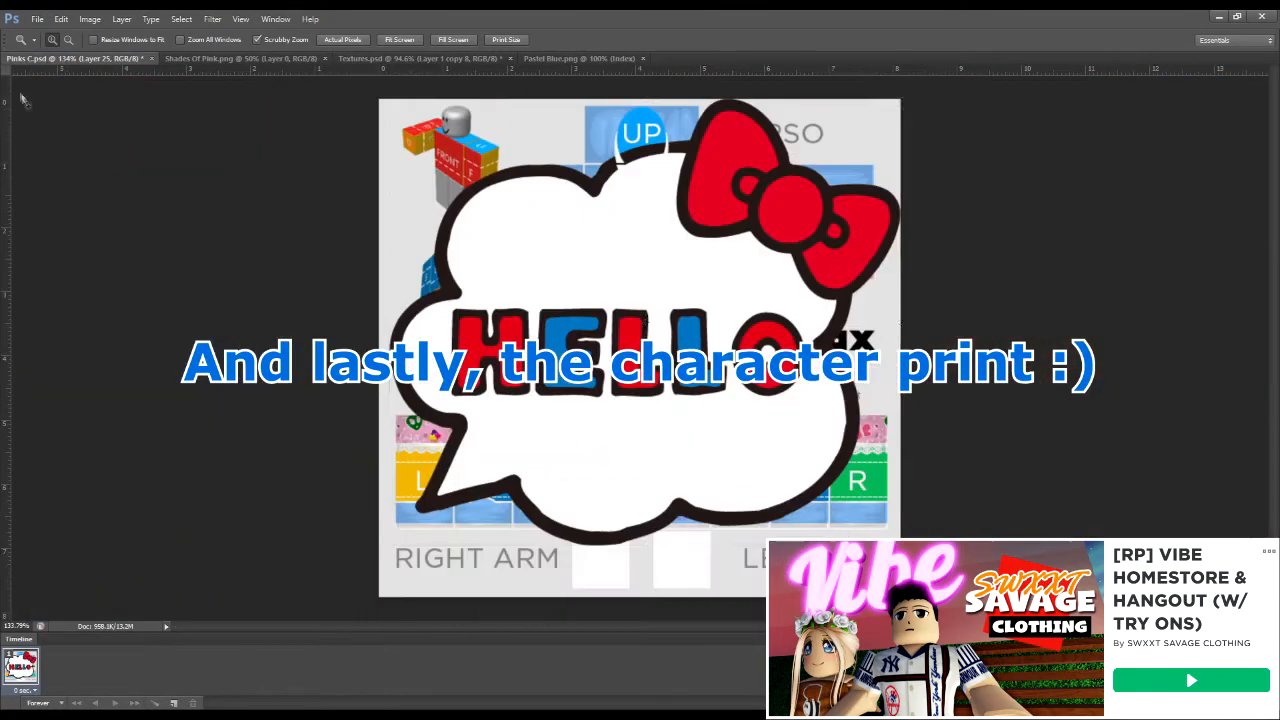
# Step: Shrink the HELLO speech bubble to fit the front torso and place it as the print instead of the Hello Kitty figure
pyautogui.write('12')
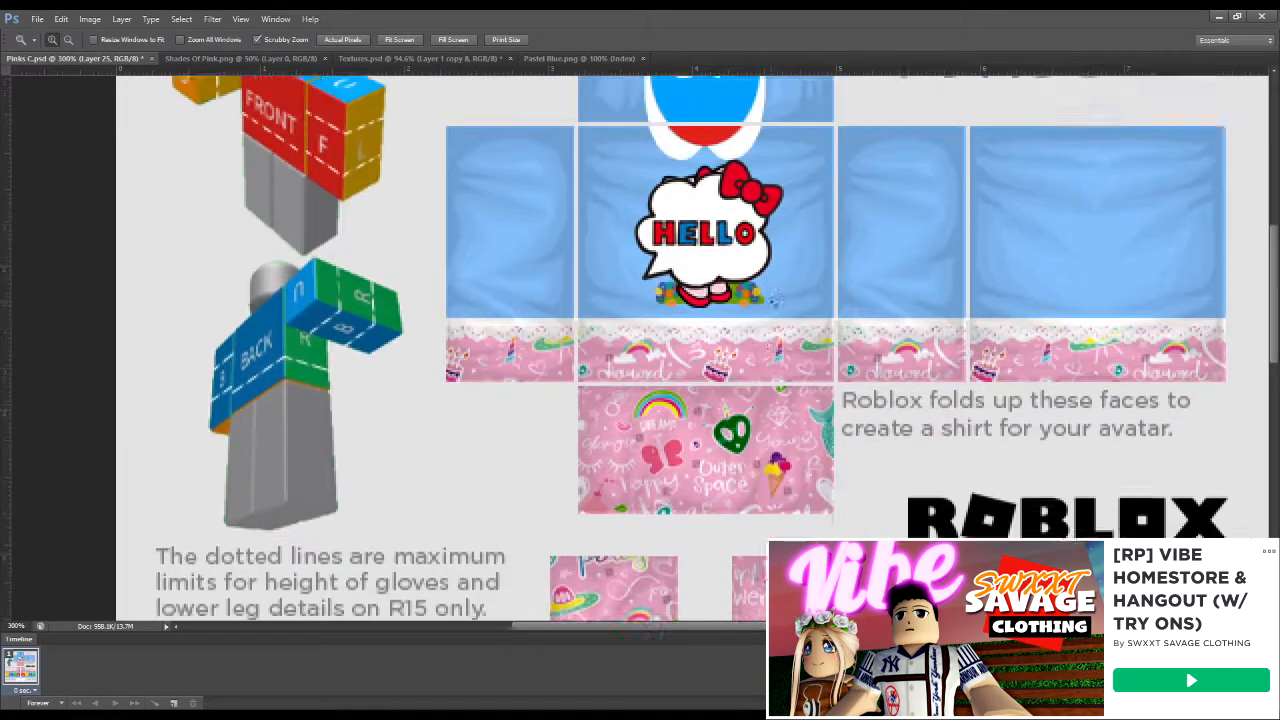
pyautogui.scroll(1, 1093, 266)
pyautogui.hotkey('ctrl', 'x')
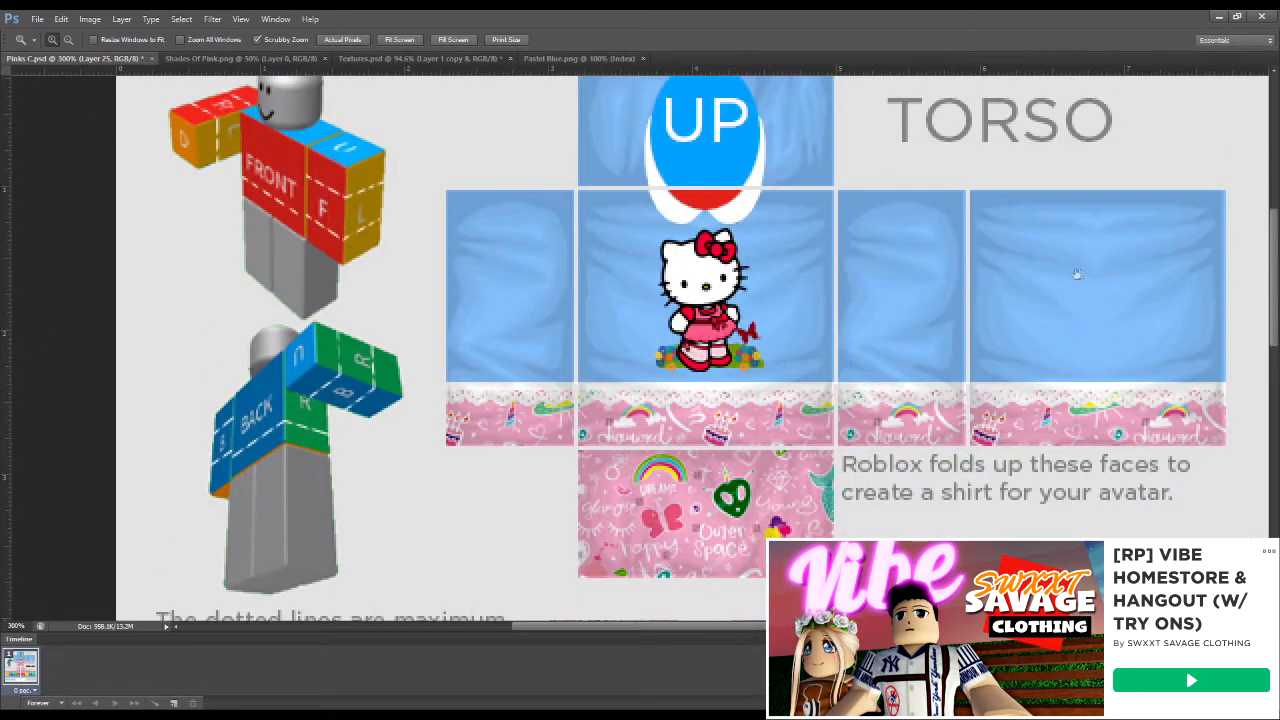
pyautogui.hotkey('ctrl', 'v')
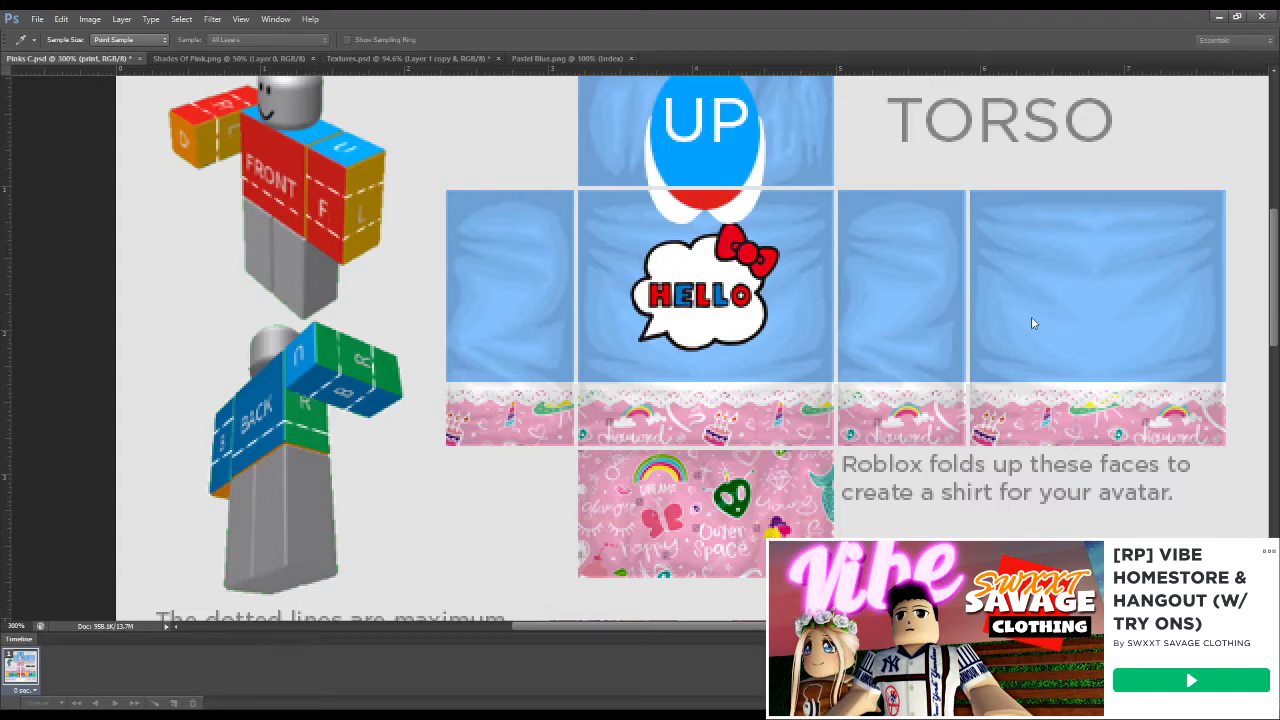
pyautogui.moveTo(112, 324); pyautogui.dragTo(6, 325)
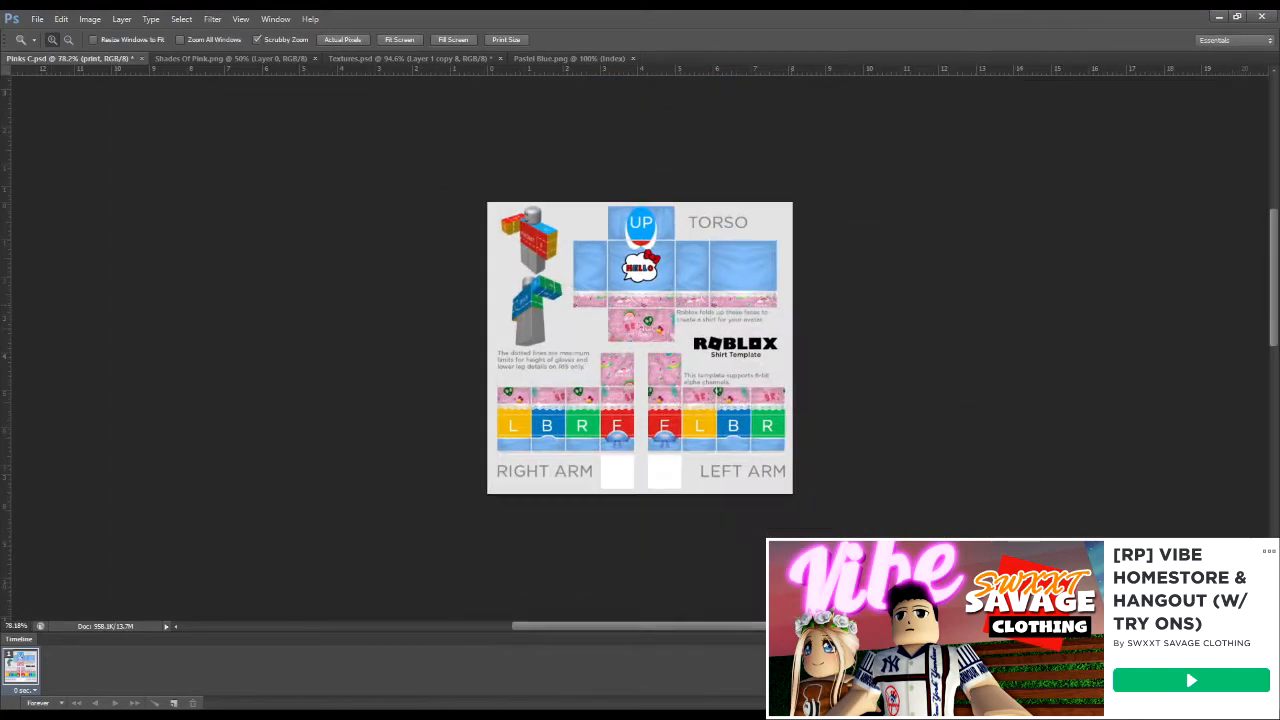
# Step: Check the new torso print and the shorts and shoe pieces at different magnifications
pyautogui.click(643, 347)
pyautogui.click(643, 347)
pyautogui.scroll(-1, 643, 347)
pyautogui.scroll(3, 687, 356)
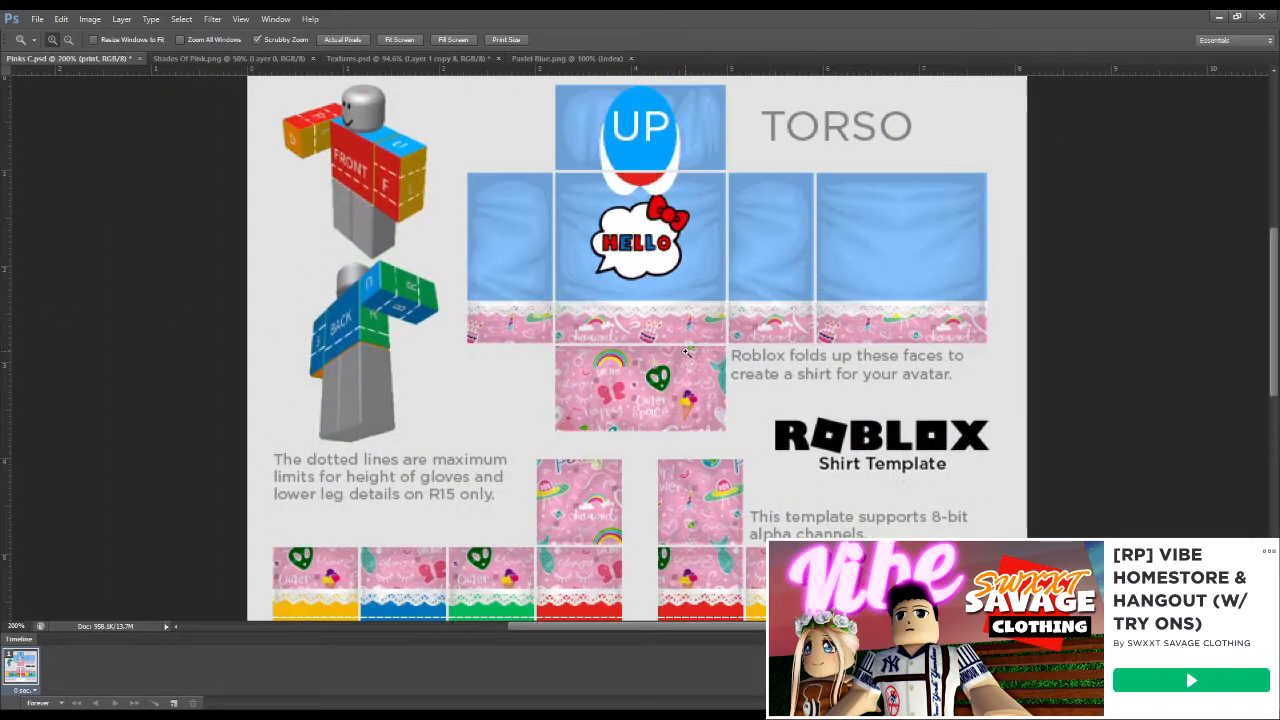
pyautogui.scroll(-2, 687, 356)
pyautogui.keyDown('alt'); pyautogui.click(667, 357); pyautogui.keyUp('alt')
pyautogui.click(667, 357)
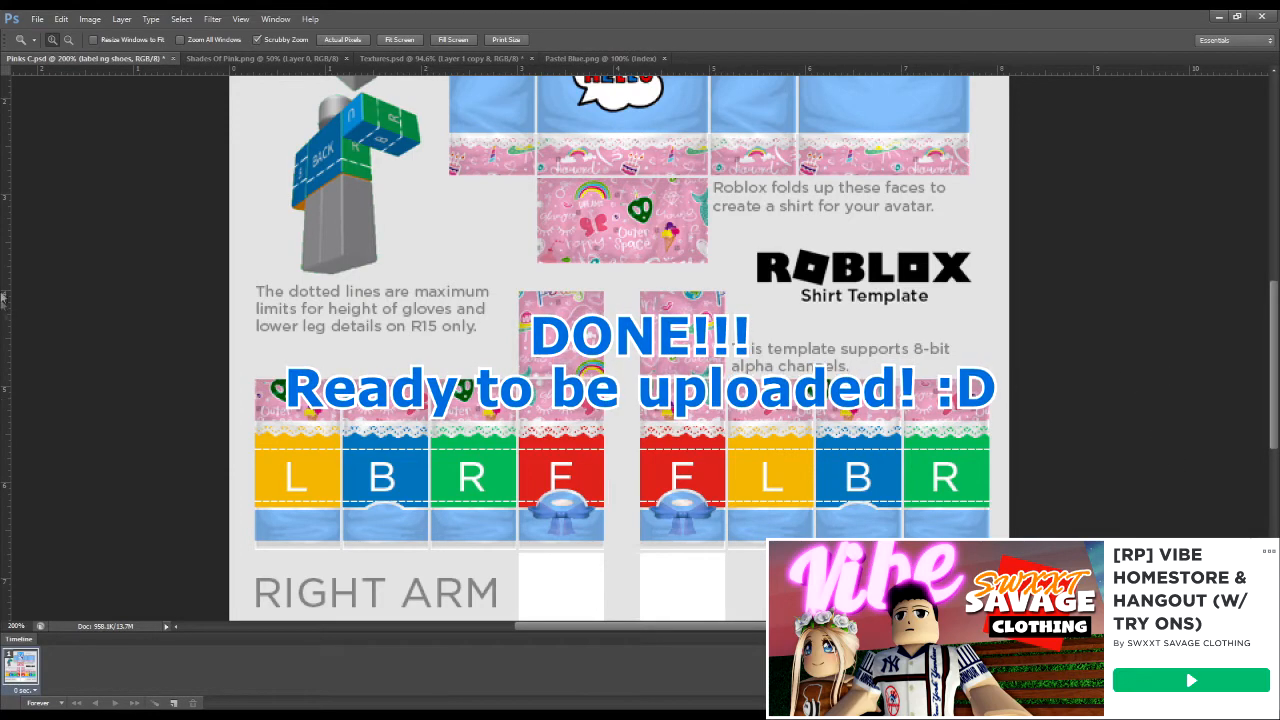
# Step: Hide the Roblox template background and inspect the finished clothing pieces on transparency
pyautogui.hotkey('ctrl', '0')
pyautogui.hotkey('ctrl', '+')
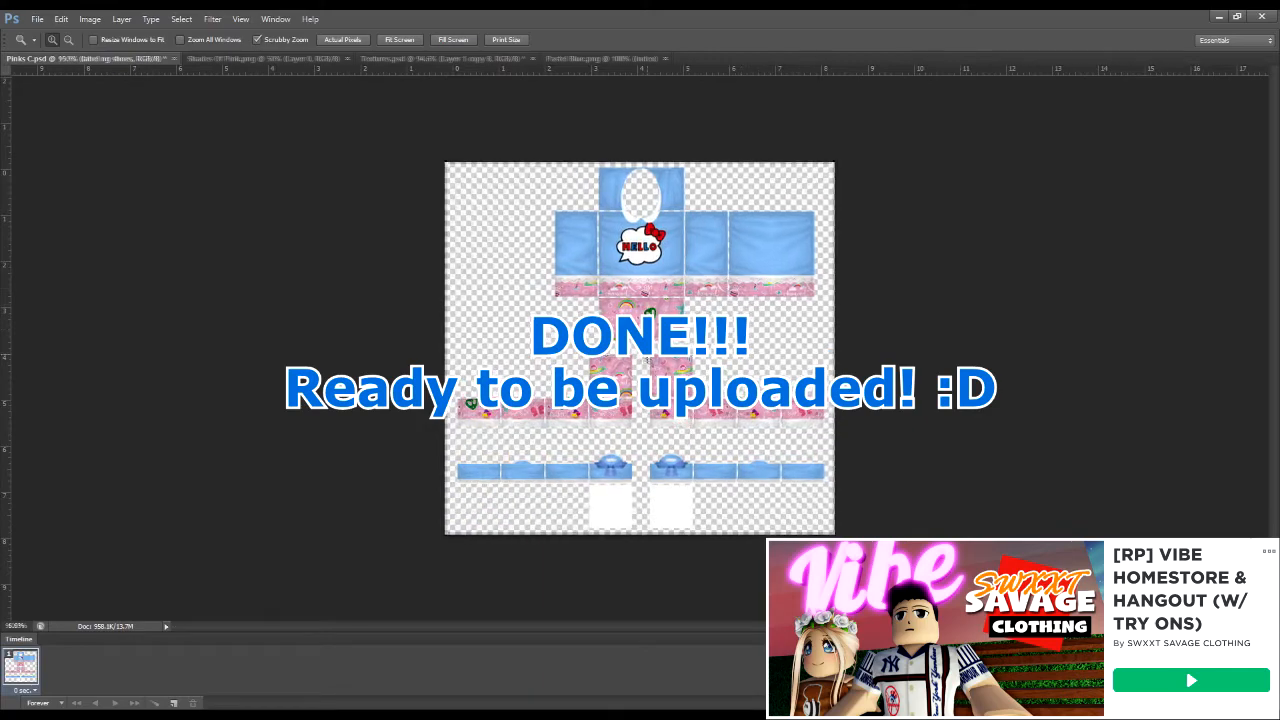
pyautogui.hotkey('ctrl', '+')
pyautogui.scroll(-4, 640, 348)
pyautogui.scroll(-2, 640, 348)
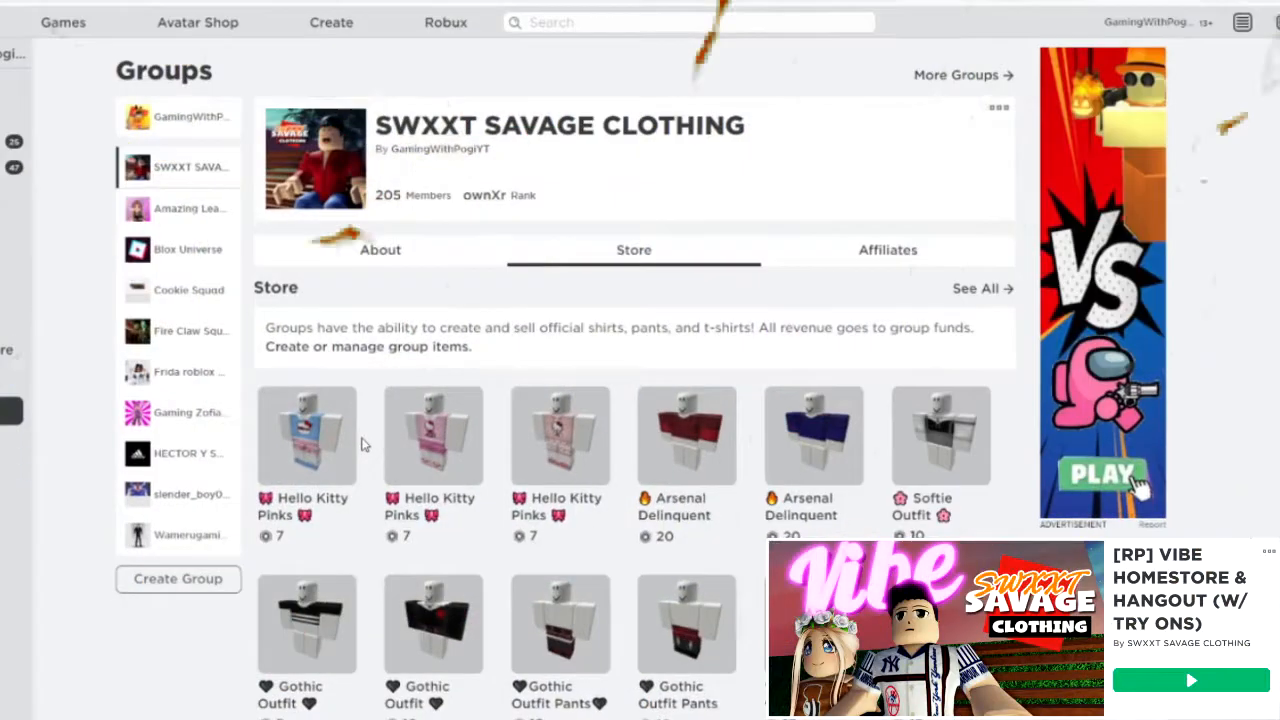
# Step: Open the blue Hello Kitty Pinks item in the Roblox group store and rotate its 3D preview
pyautogui.click(345, 450)
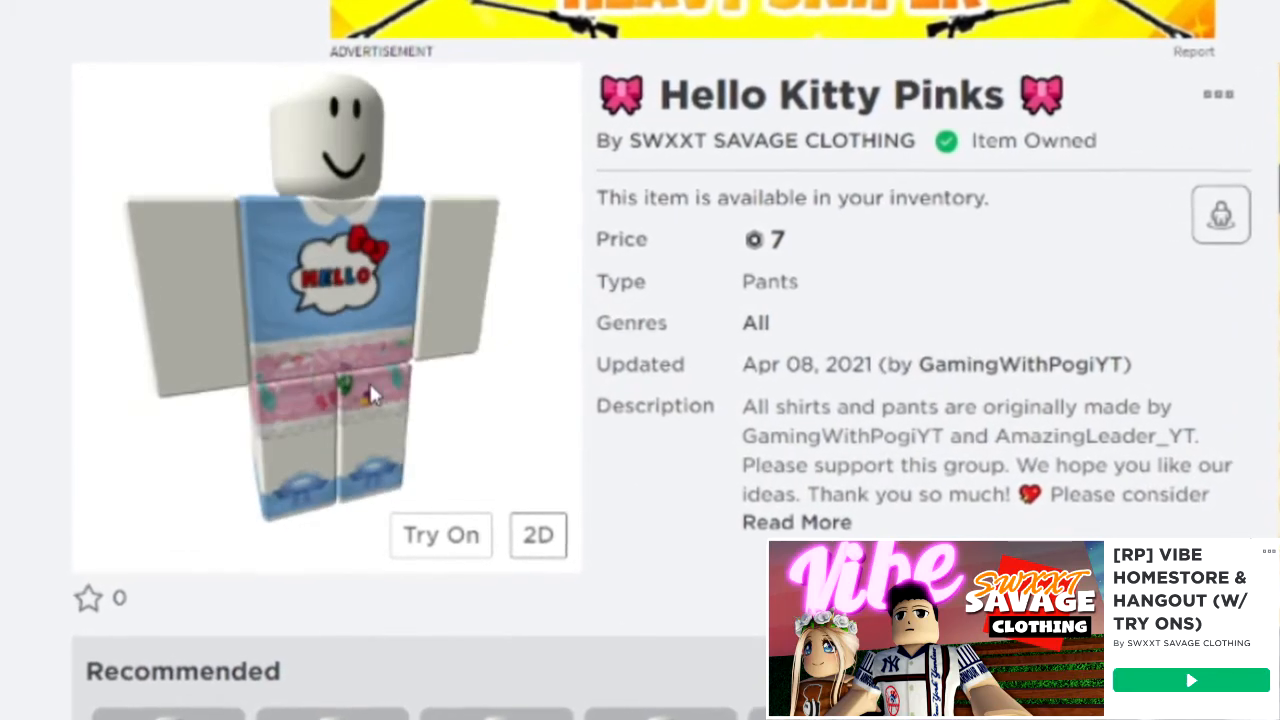
pyautogui.moveTo(300, 387); pyautogui.dragTo(346, 394)
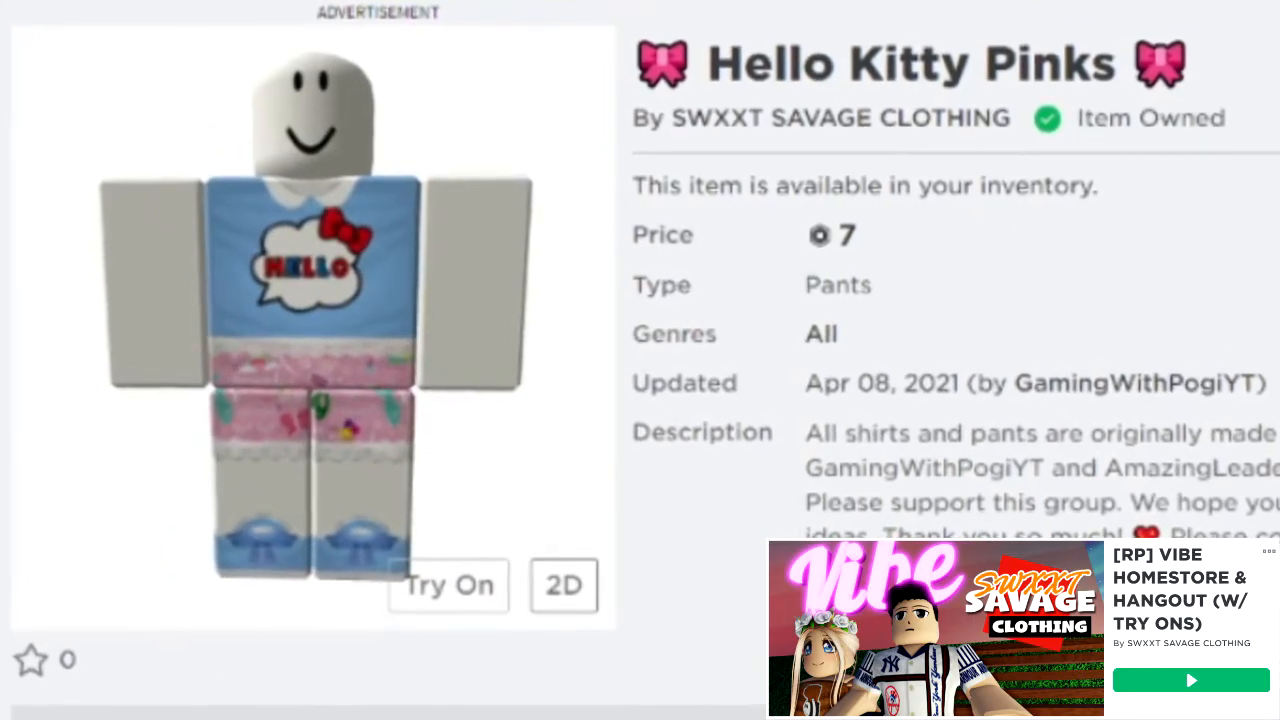